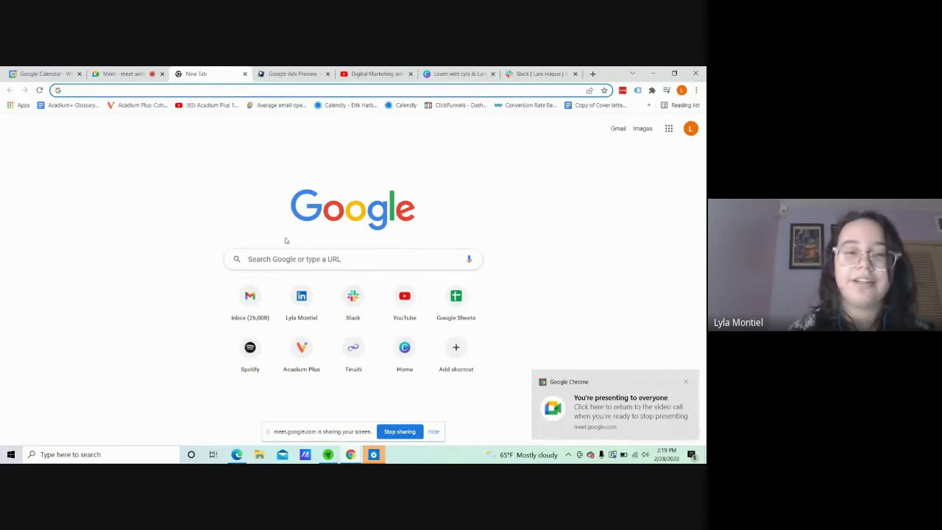
Step: Search Google for 'nordicclick' and open the NordicClick homepage from the first result
click(288, 259)
text(nordicclick)
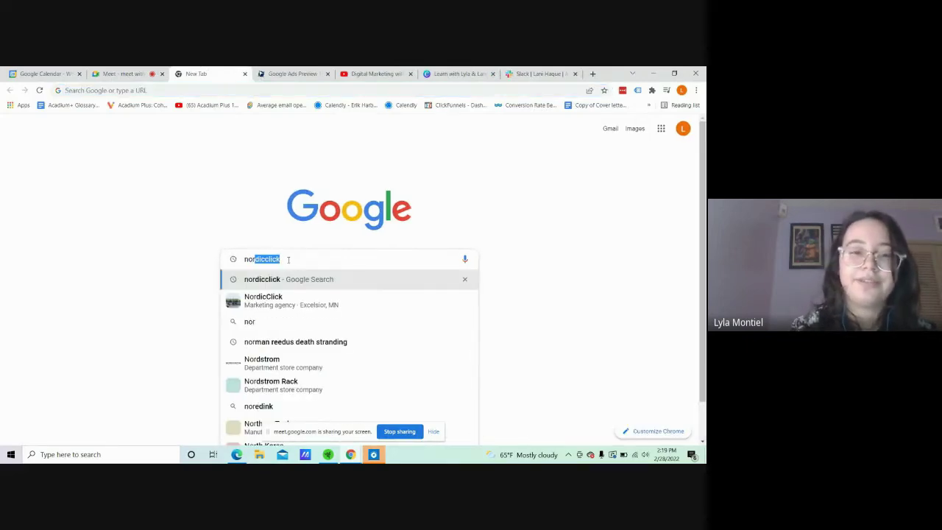
click(287, 300)
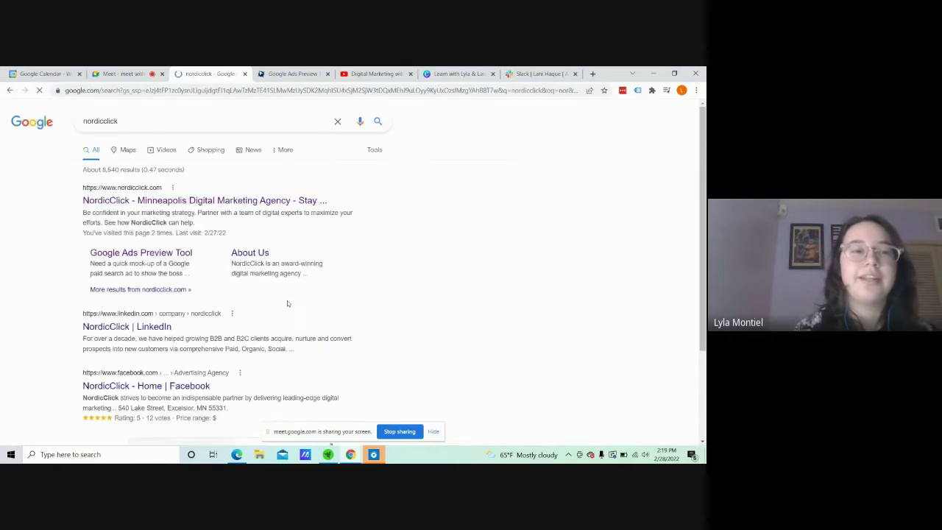
click(218, 200)
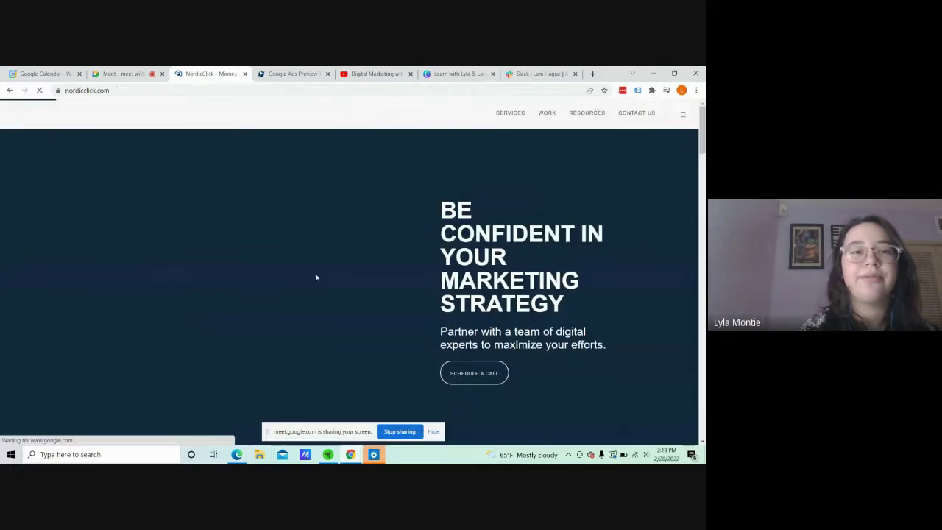
mouse_move(588, 139)
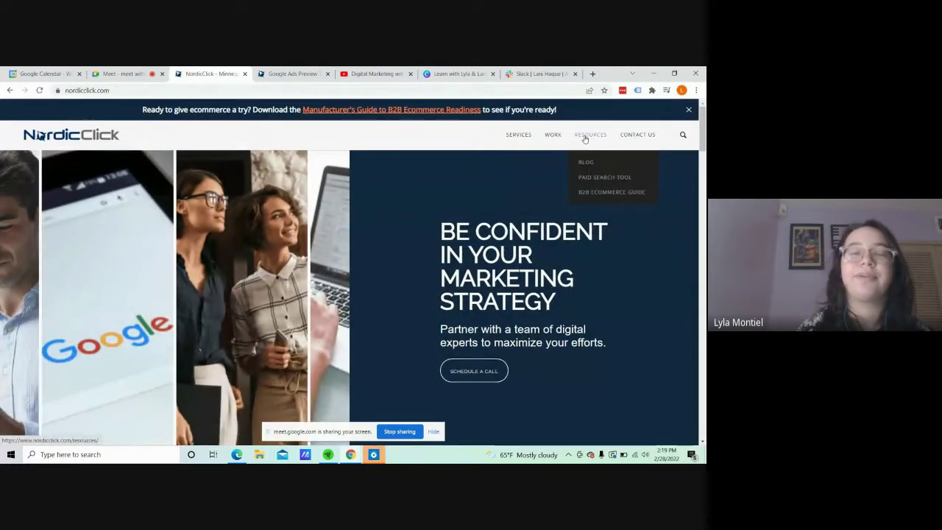
Step: Open NordicClick's Paid Search Tool, check the Microsoft Ads tab, then return to the Google Ads form
click(593, 178)
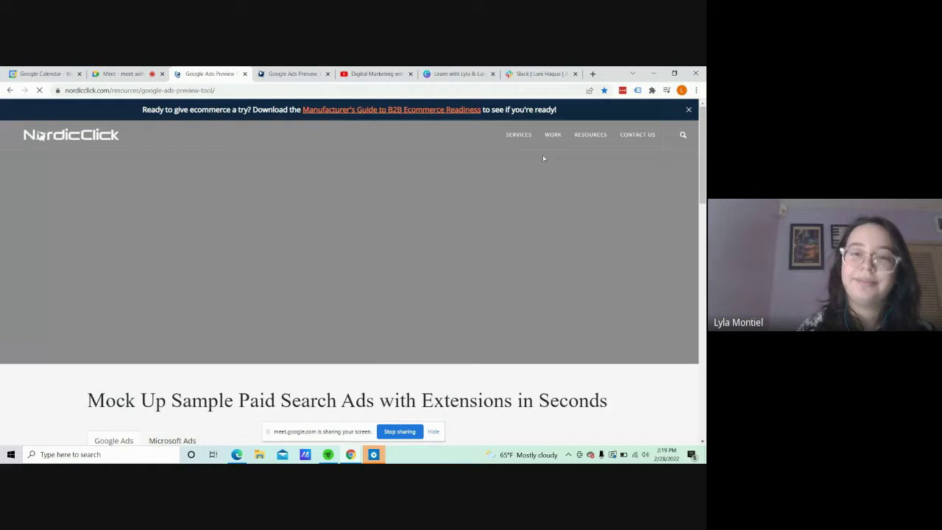
scroll(615, 204, down, 5)
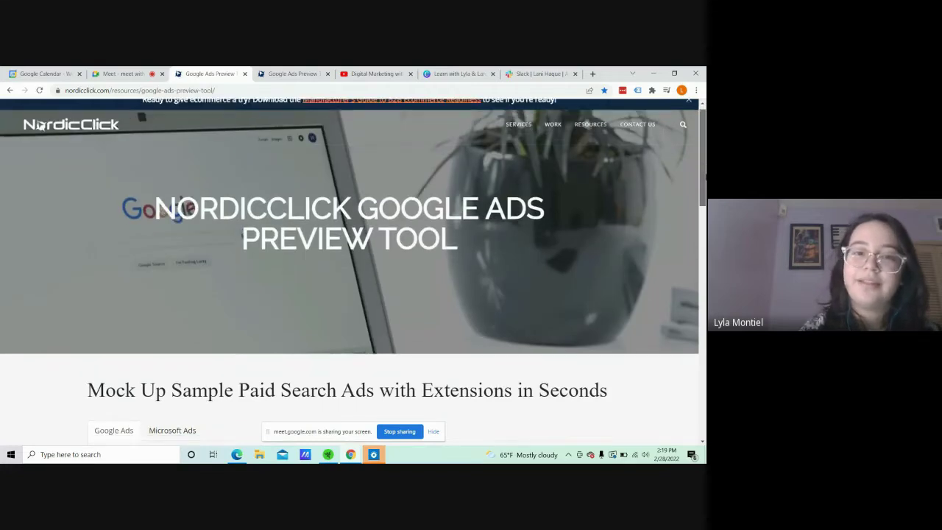
scroll(40, 114, down, 1)
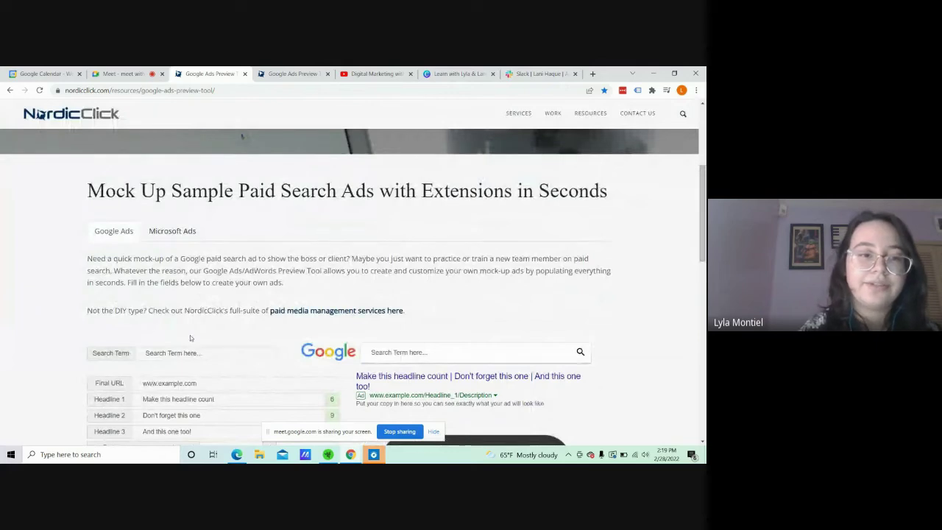
click(173, 237)
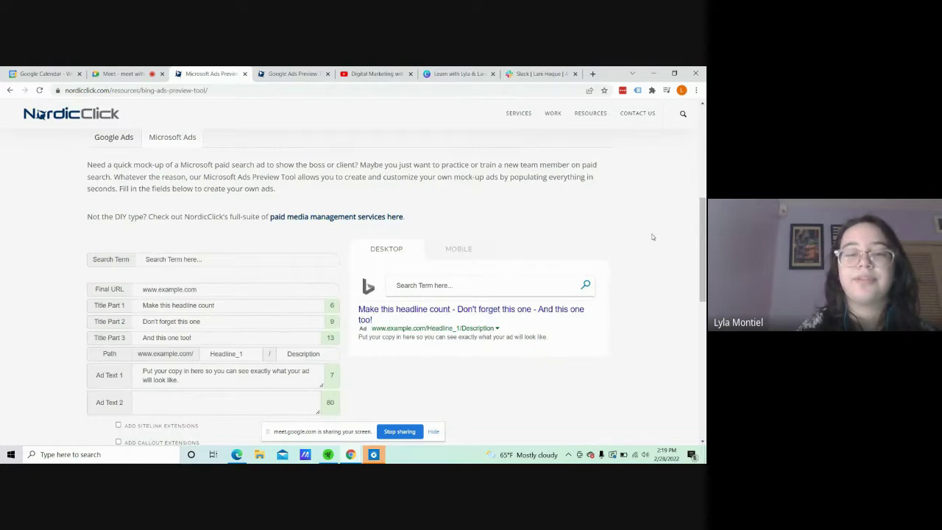
click(127, 140)
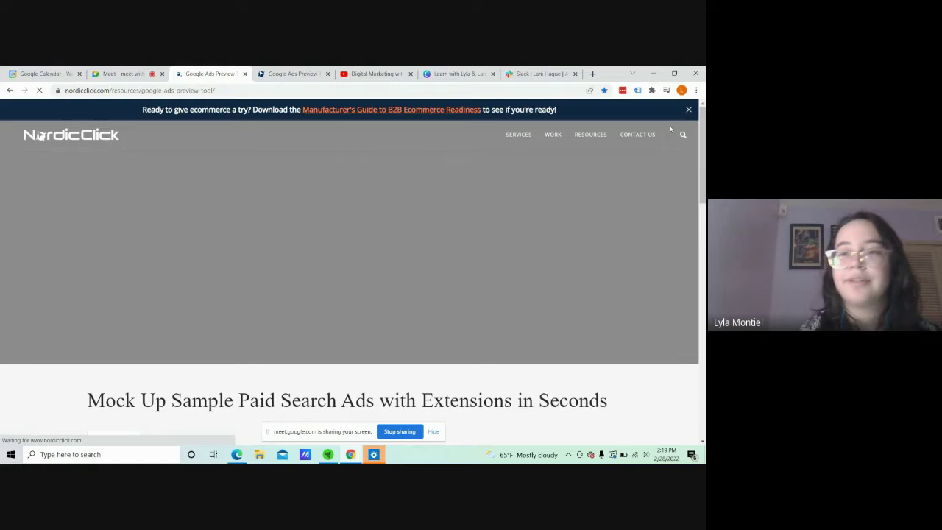
drag(704, 143, 705, 246)
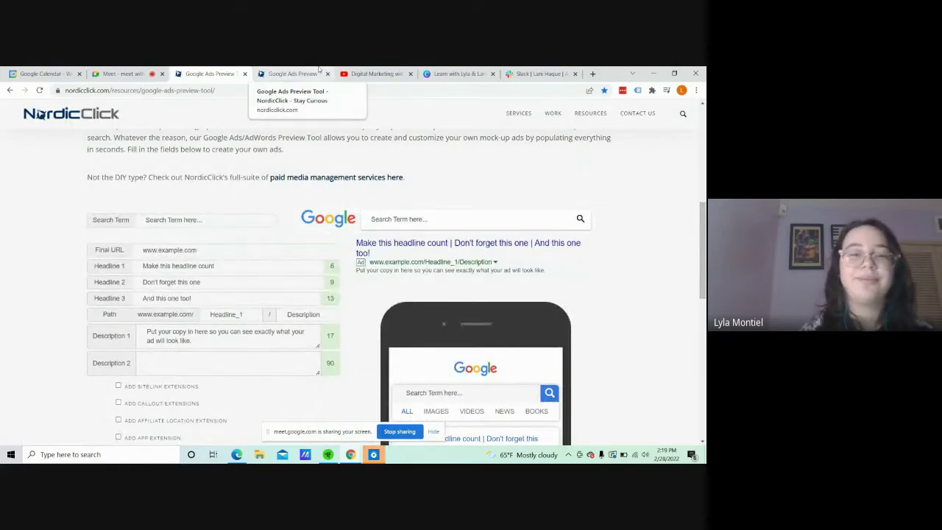
Step: Review the completed 'Residential hvac repair' ad for American Air Customs in the form and previews
click(319, 69)
click(213, 73)
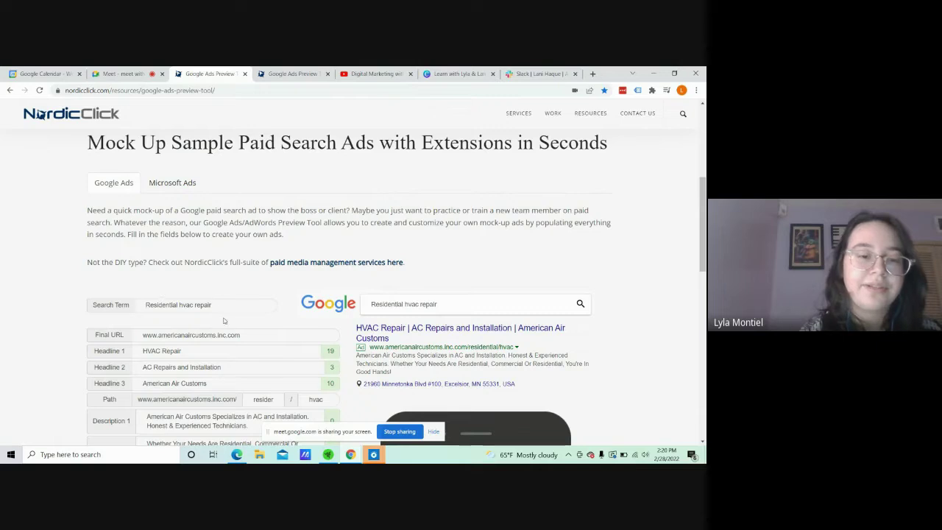
scroll(689, 242, down, 2)
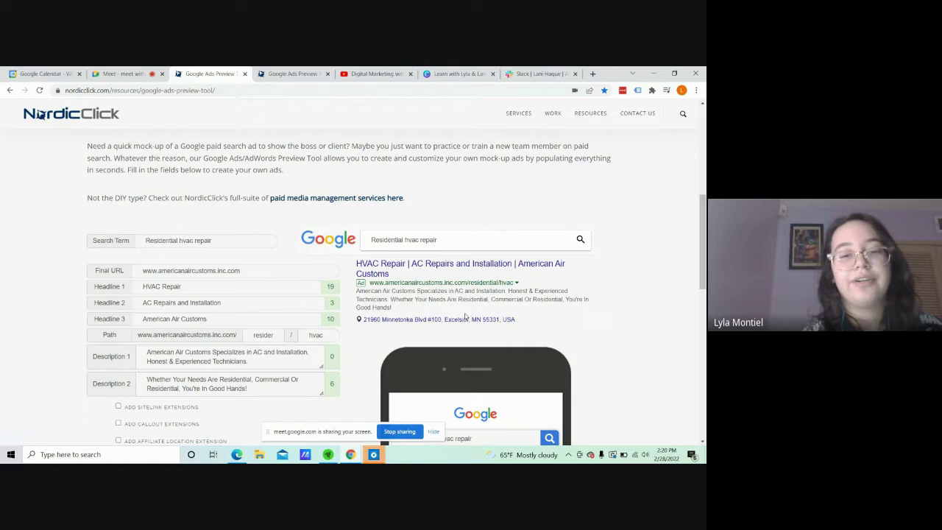
scroll(703, 243, down, 1)
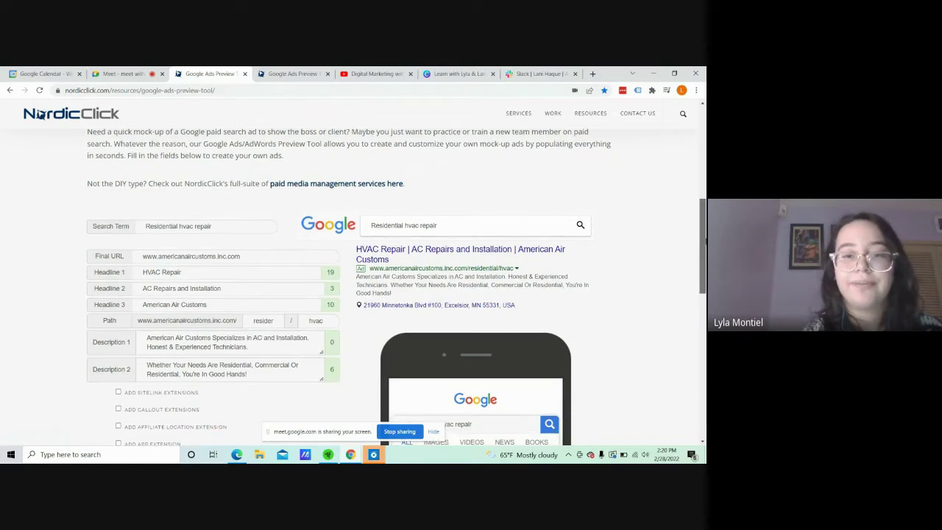
scroll(606, 223, down, 1)
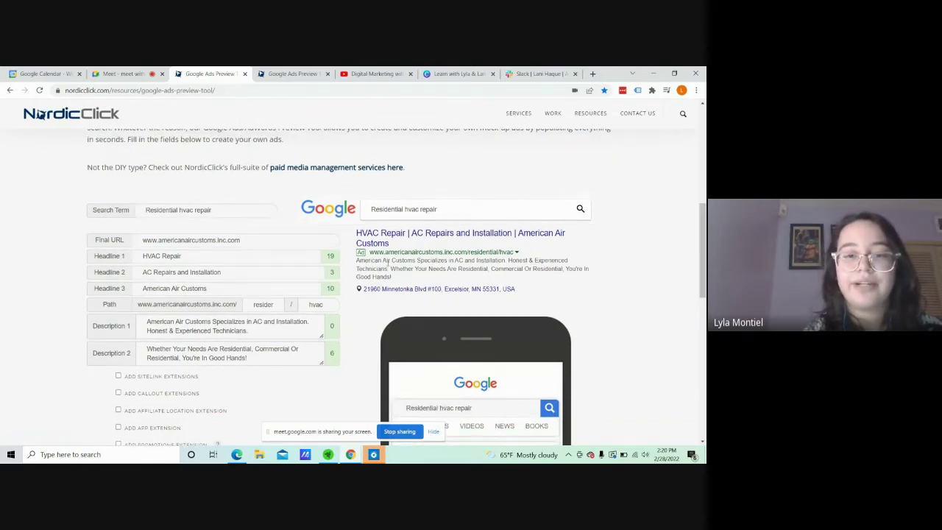
scroll(703, 254, down, 2)
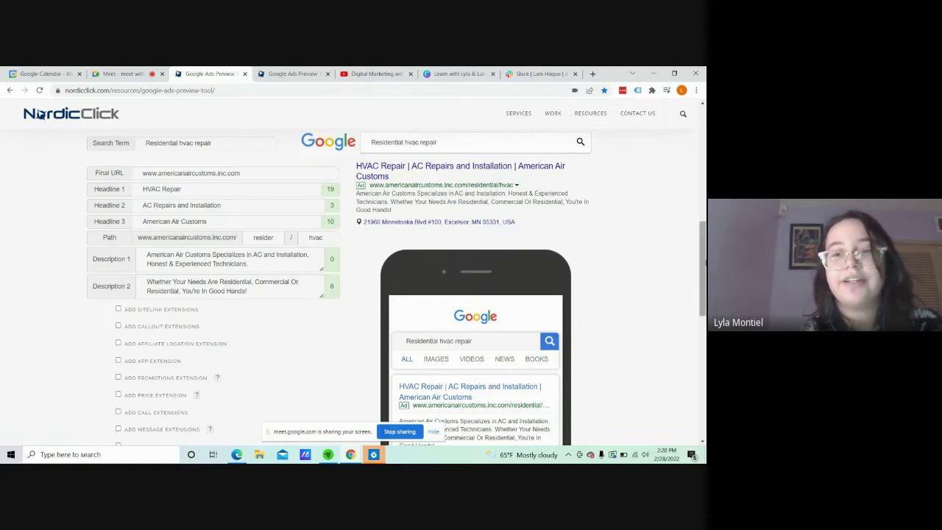
drag(703, 265, 703, 272)
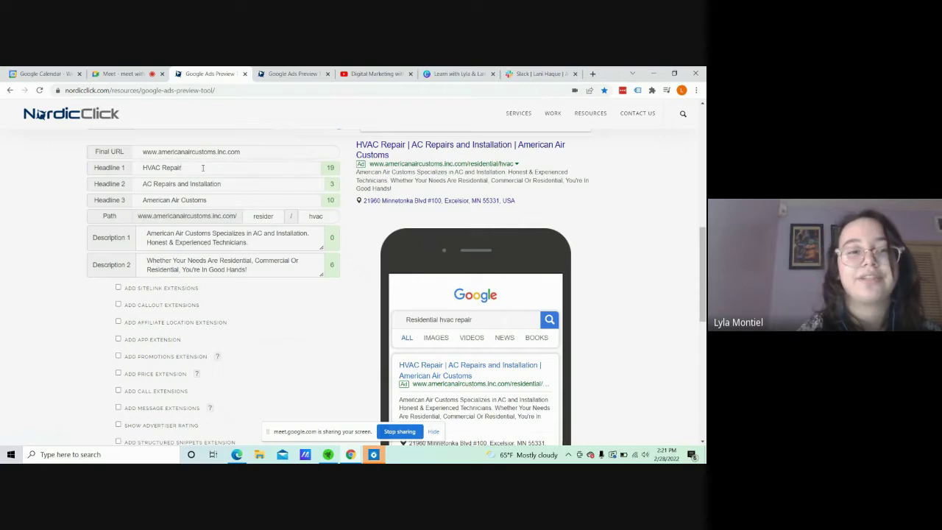
click(229, 167)
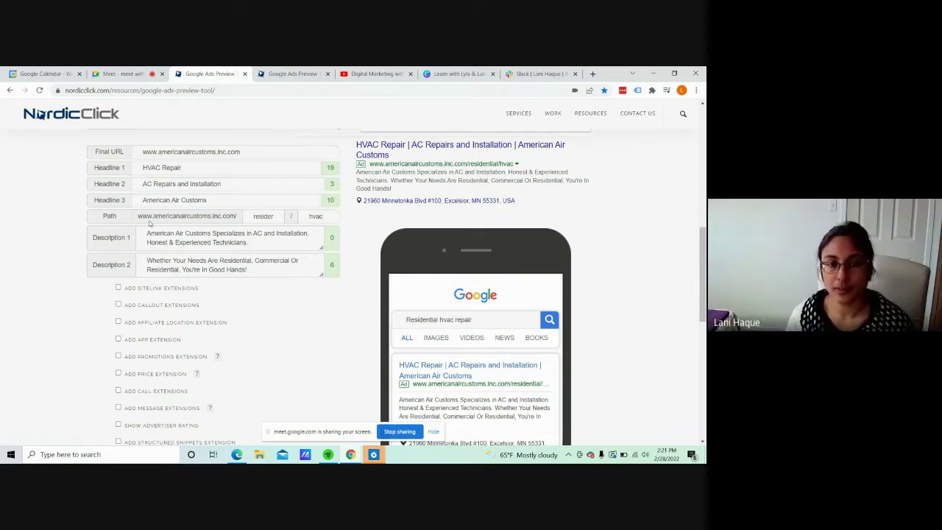
click(297, 240)
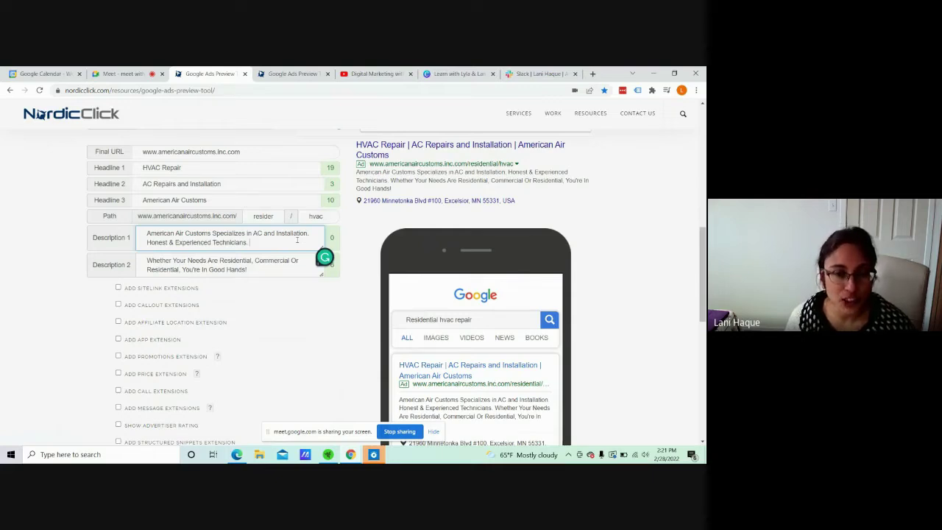
click(261, 172)
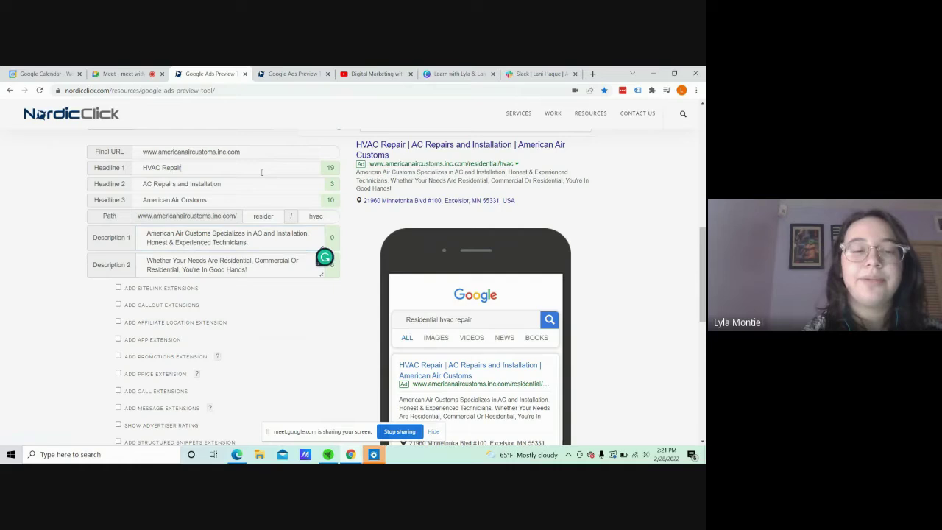
text(I)
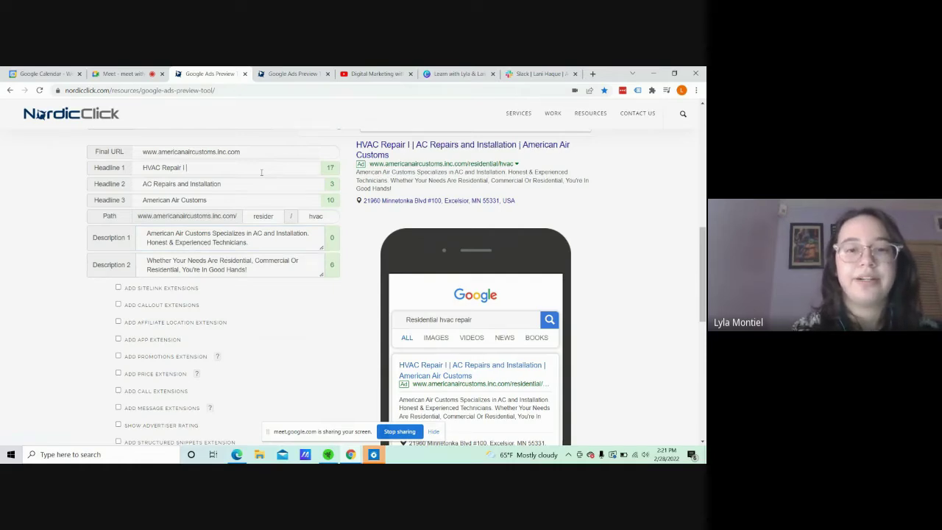
key(BackSpace)
key(BackSpace)
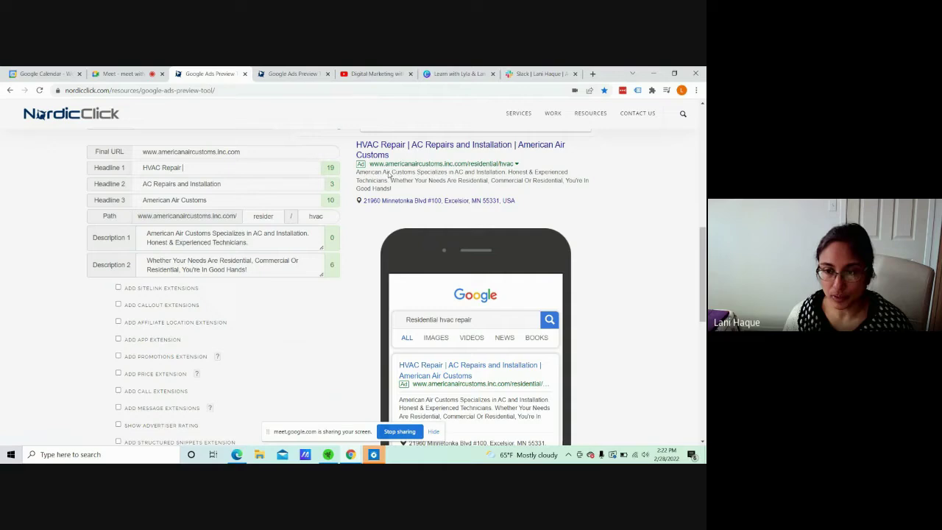
Step: In a new tab, search Google for 'symbols you cannot use on google headlines'
click(592, 73)
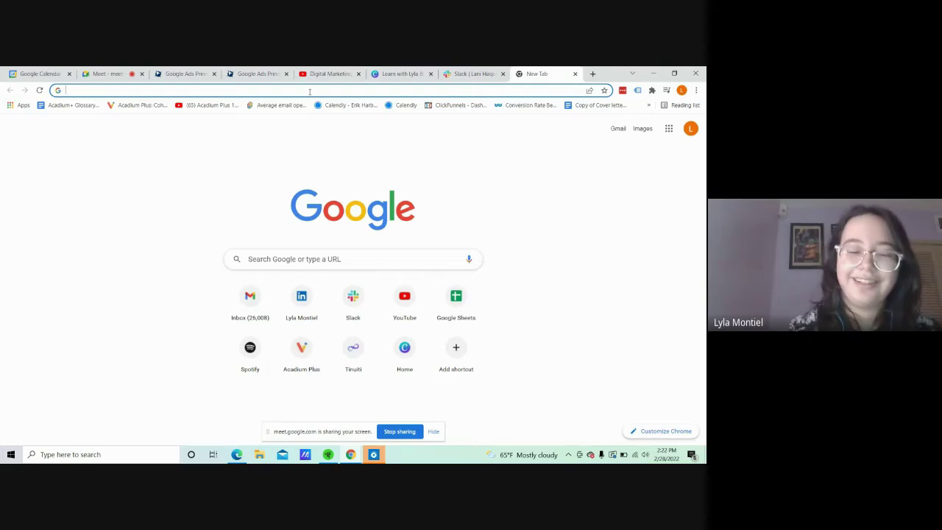
text(sym)
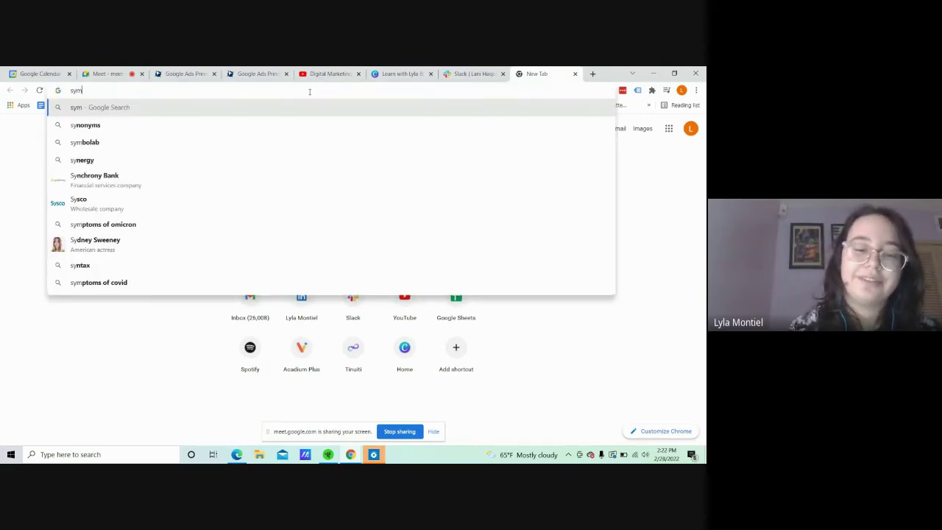
text(bols you can)
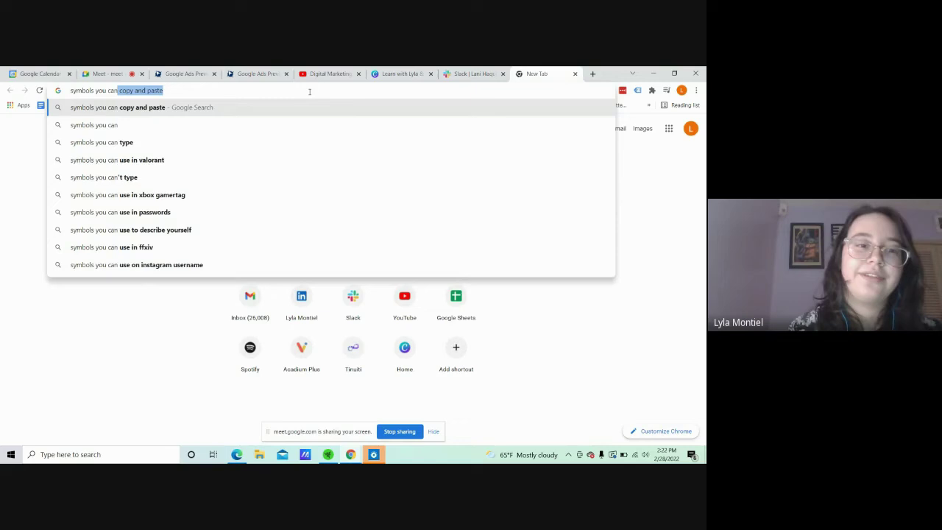
text(not use o)
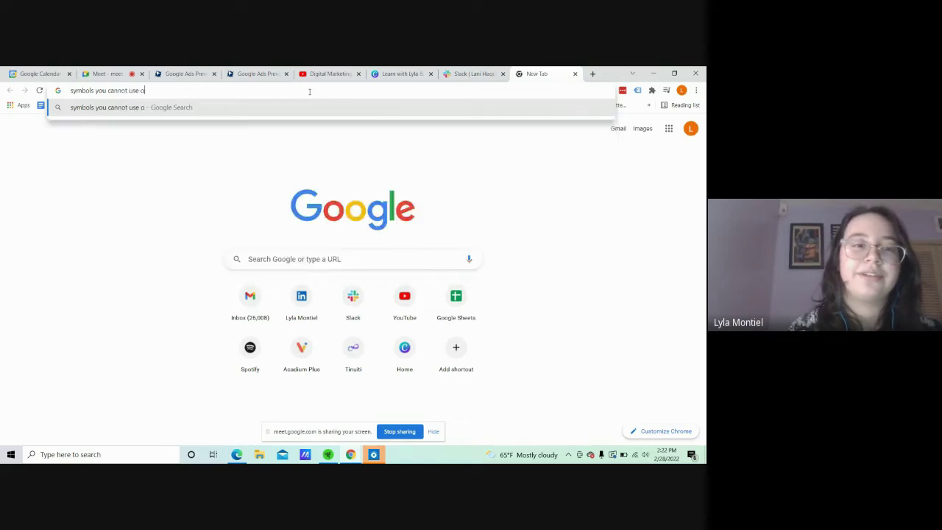
text(n google he)
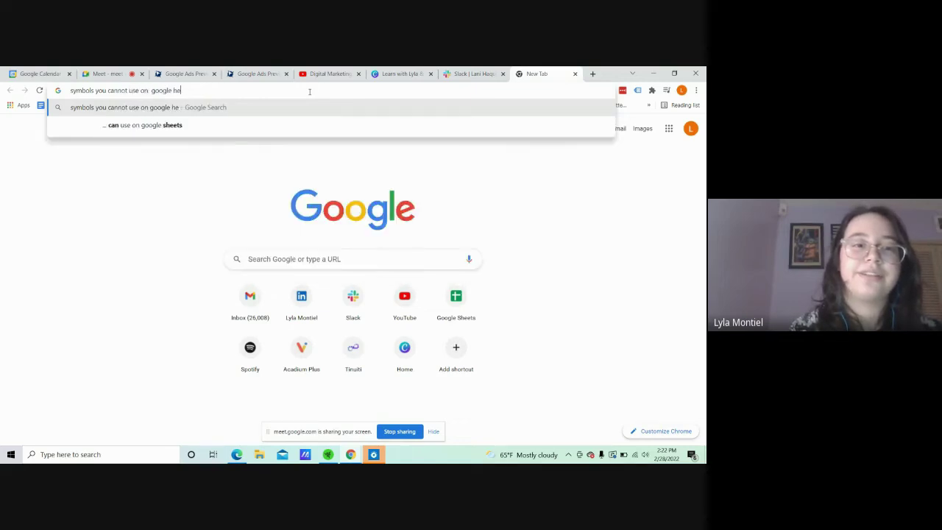
text(adlines)
key(Return)
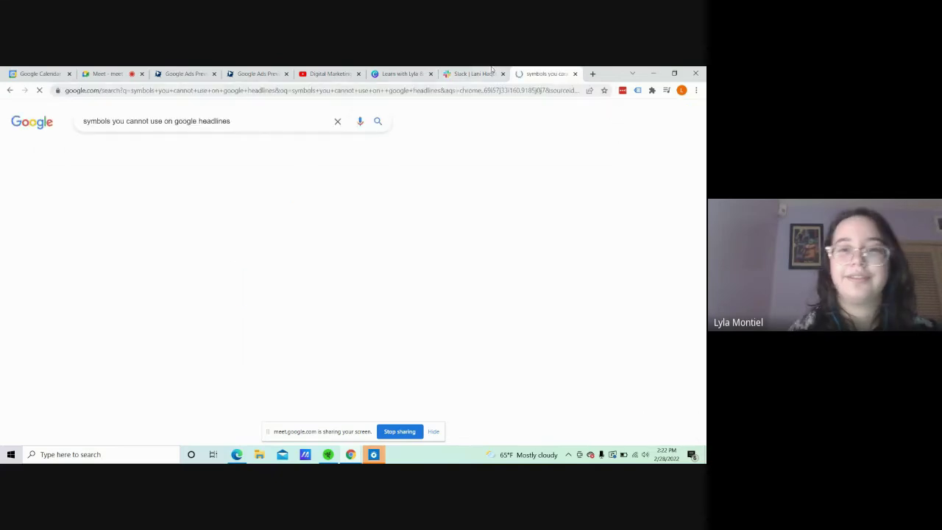
scroll(353, 272, down, 2)
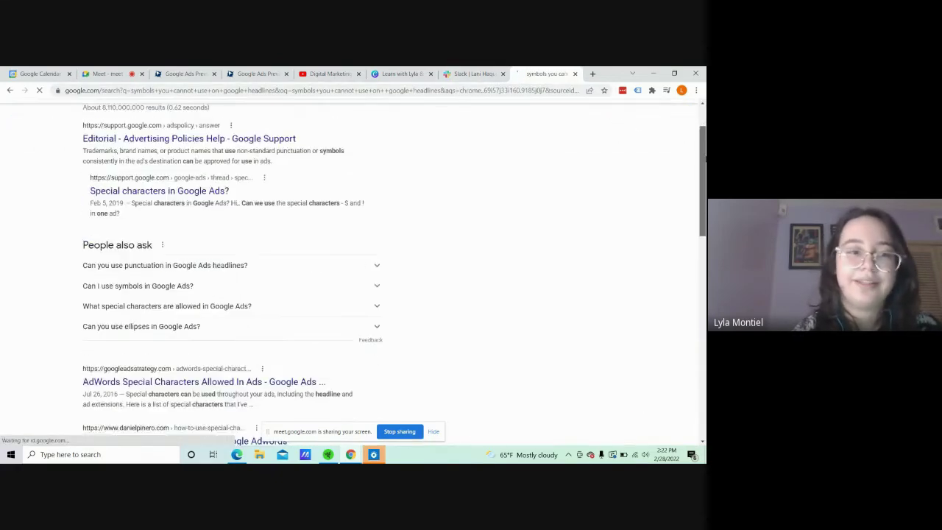
scroll(354, 272, down, 4)
scroll(353, 272, up, 6)
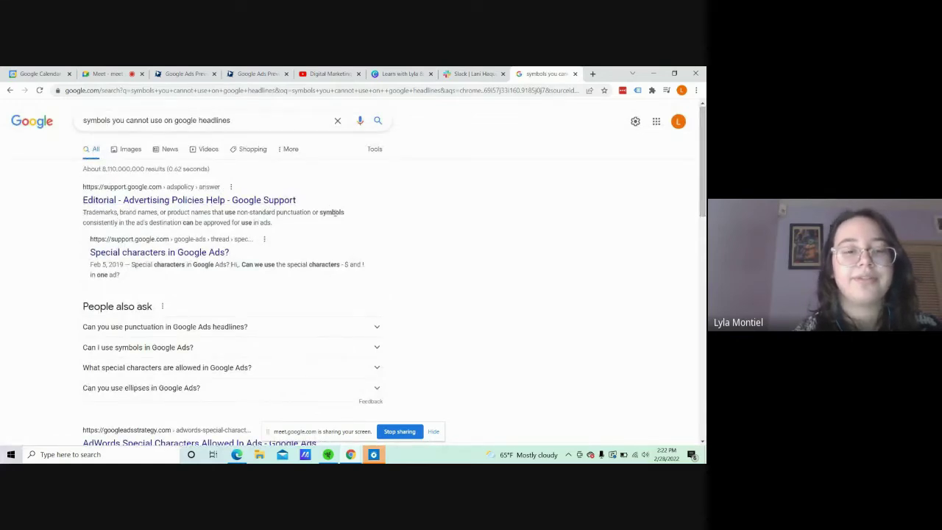
Step: Open the Editorial Advertising Policies Help page and scroll to its Punctuation and symbols rules
click(209, 205)
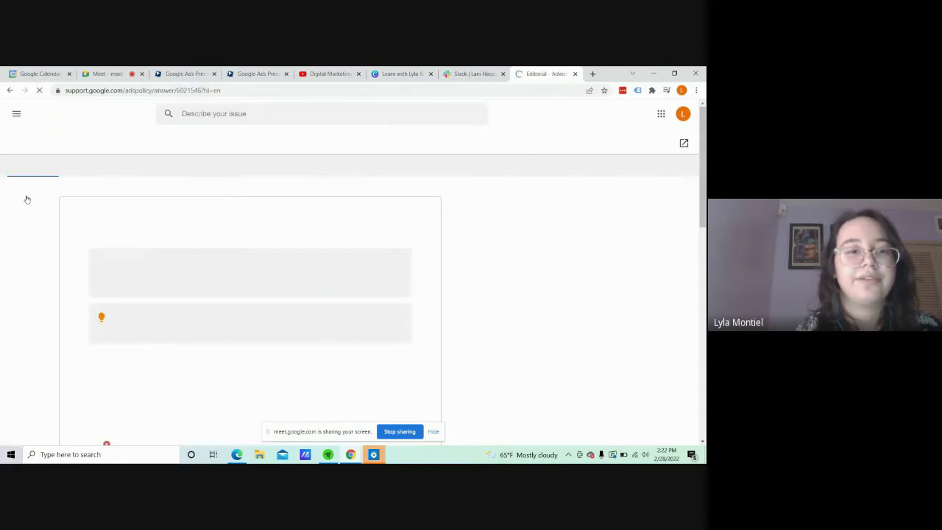
scroll(623, 157, down, 5)
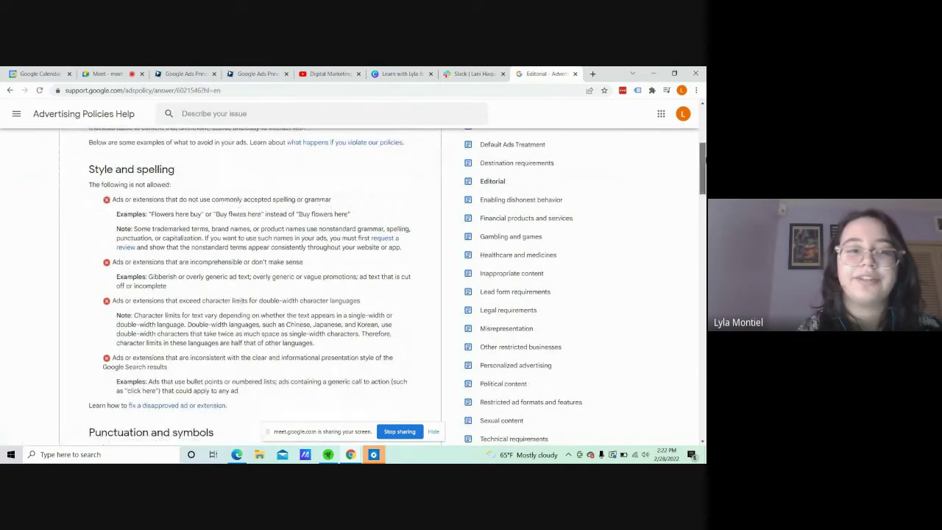
scroll(397, 269, down, 5)
scroll(291, 169, down, 1)
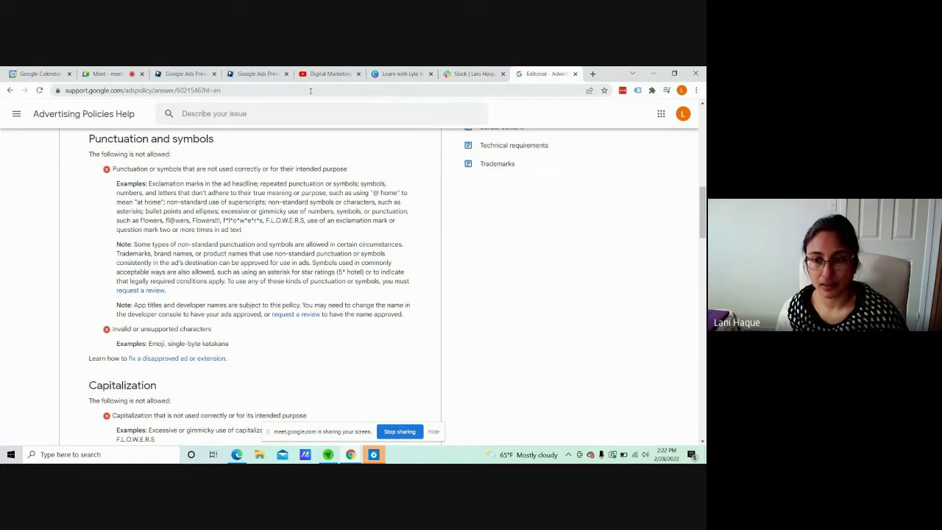
Step: Switch from the Google Ads preview tab to the Microsoft Ads tool with its Title Parts form
click(185, 70)
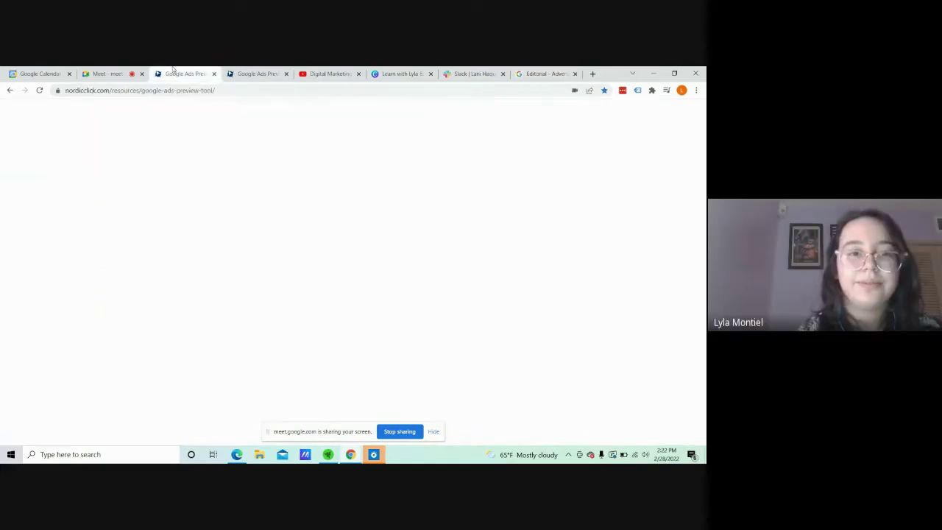
click(257, 74)
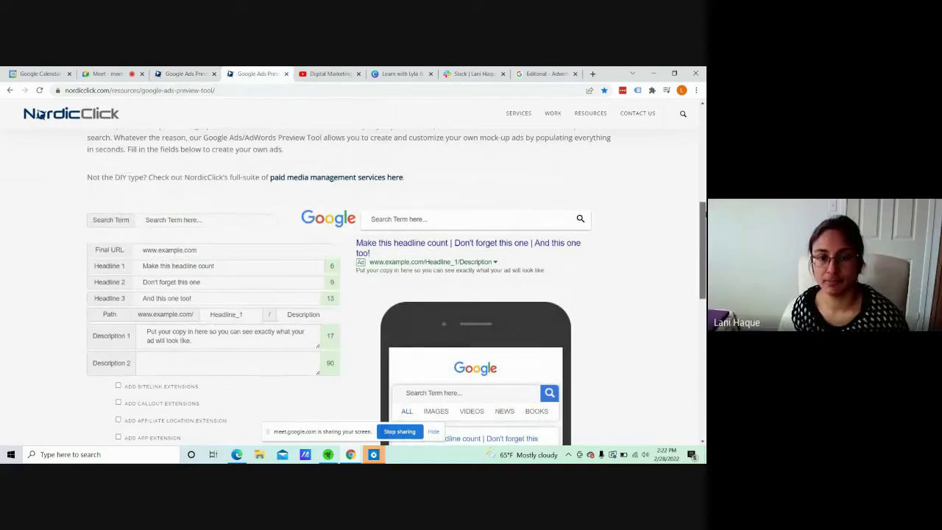
scroll(40, 115, up, 2)
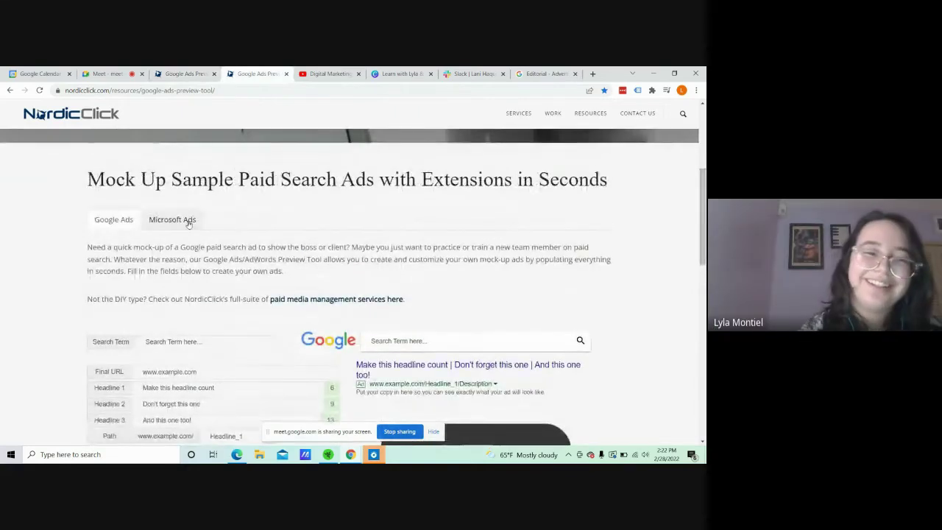
click(187, 219)
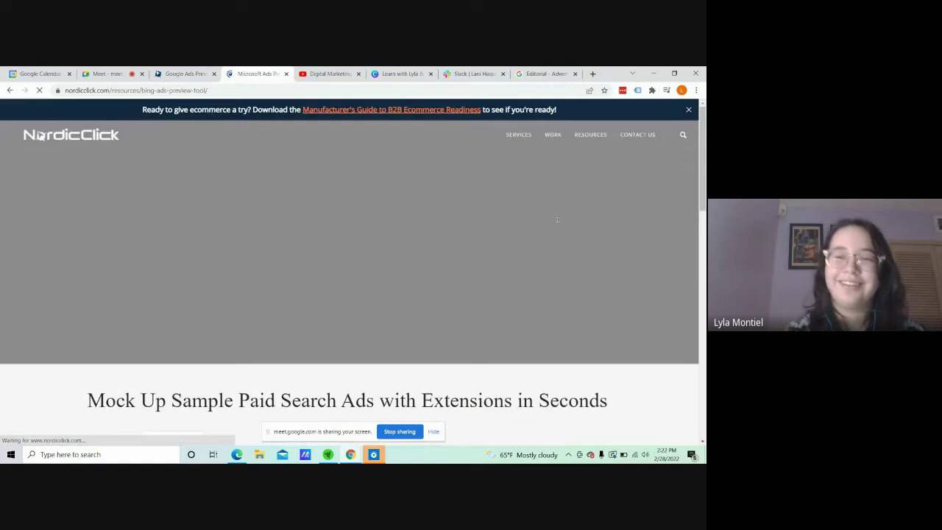
scroll(40, 115, down, 4)
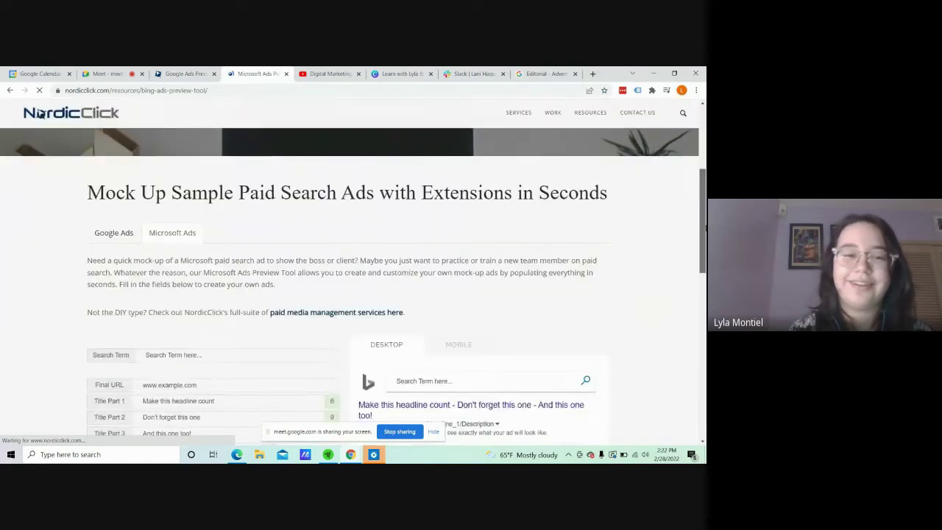
scroll(40, 115, down, 1)
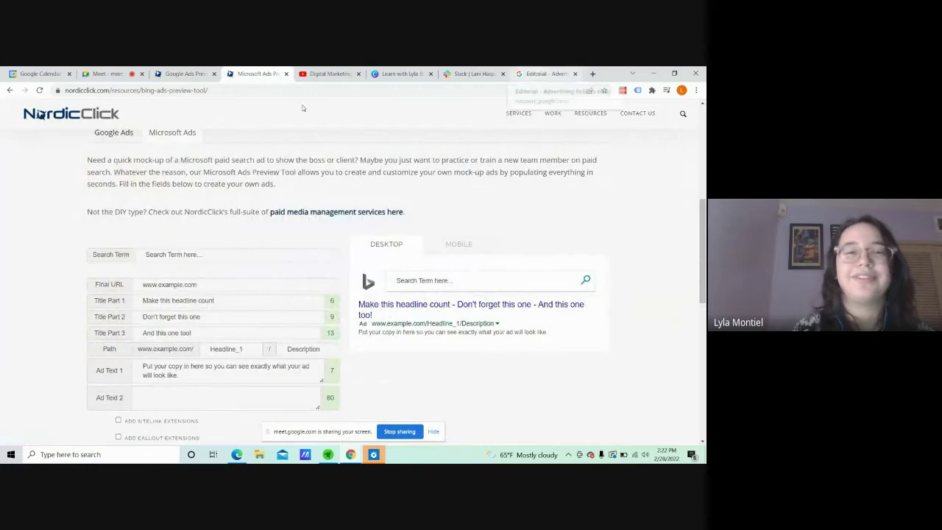
Step: In a new tab, search 'can you use punctuation on micrsoft ads headlines' and scan the results
click(592, 74)
text(c)
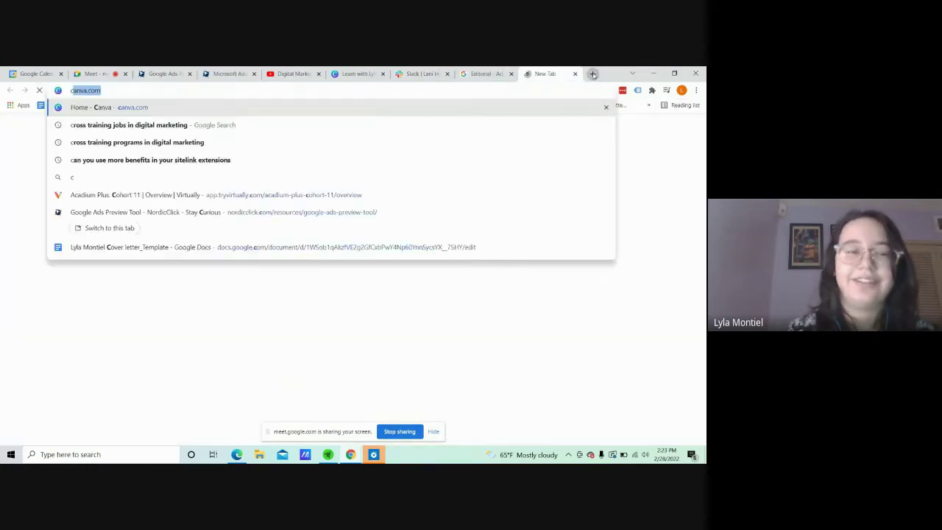
text(an you use )
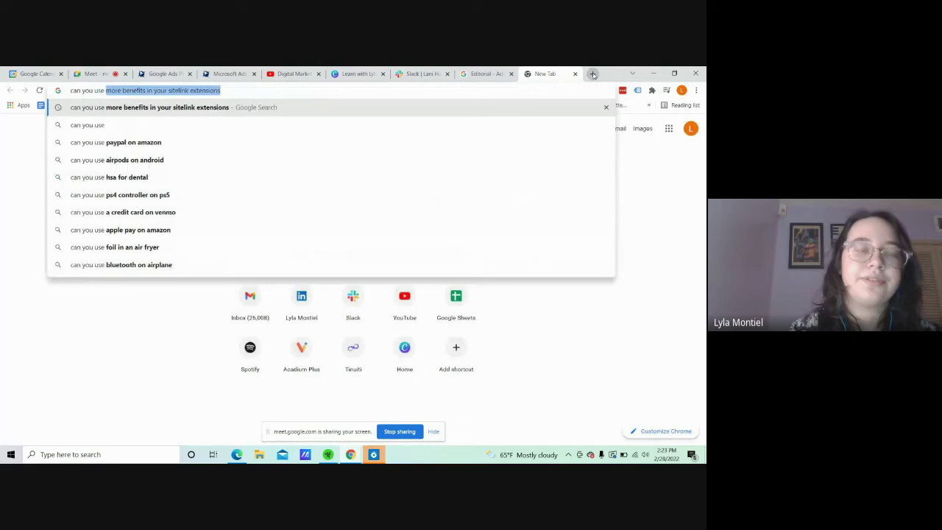
text(punc)
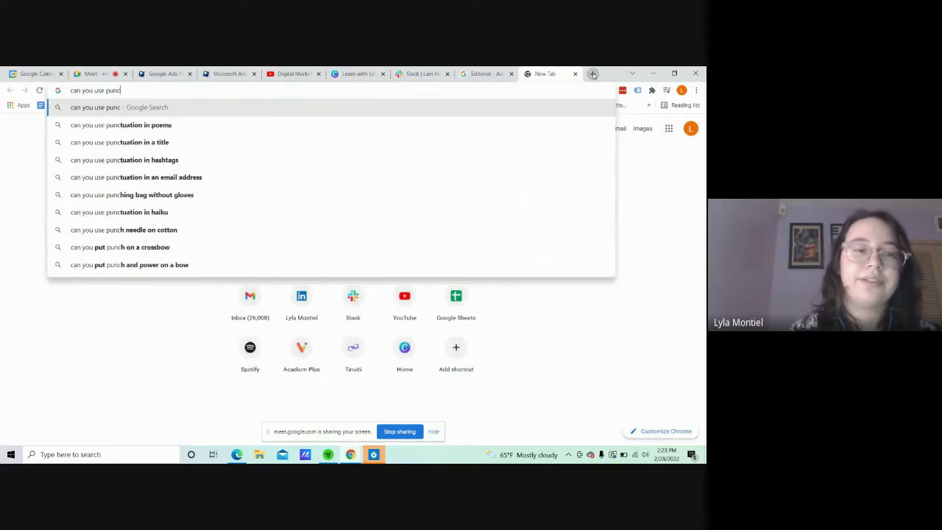
text(tuat)
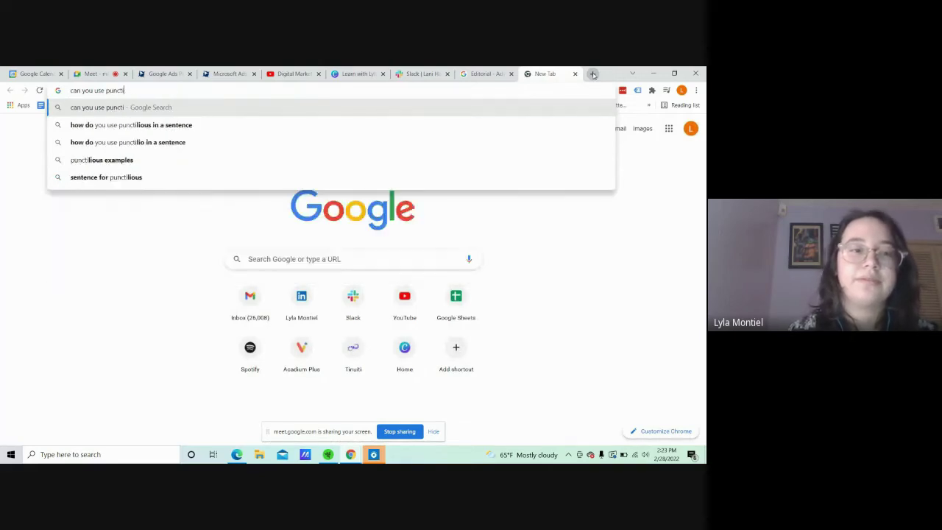
text(ion on )
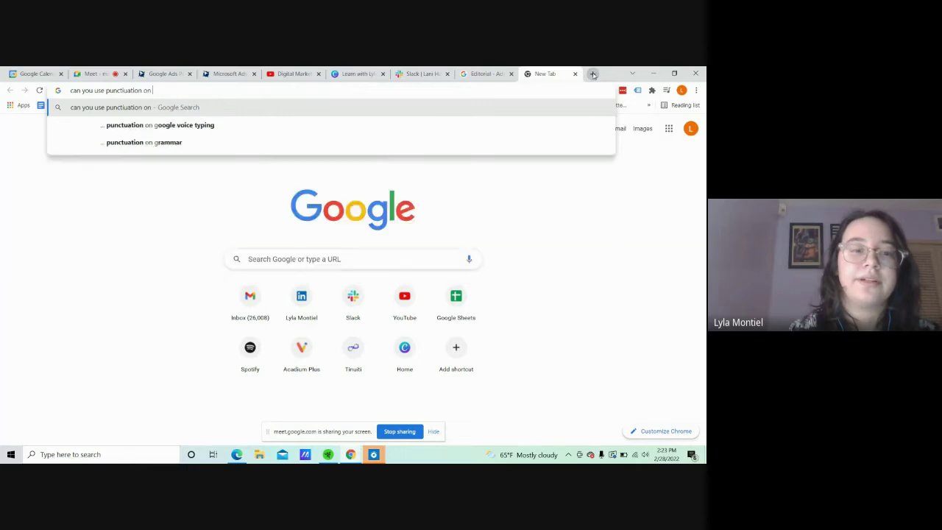
text(micrsoft)
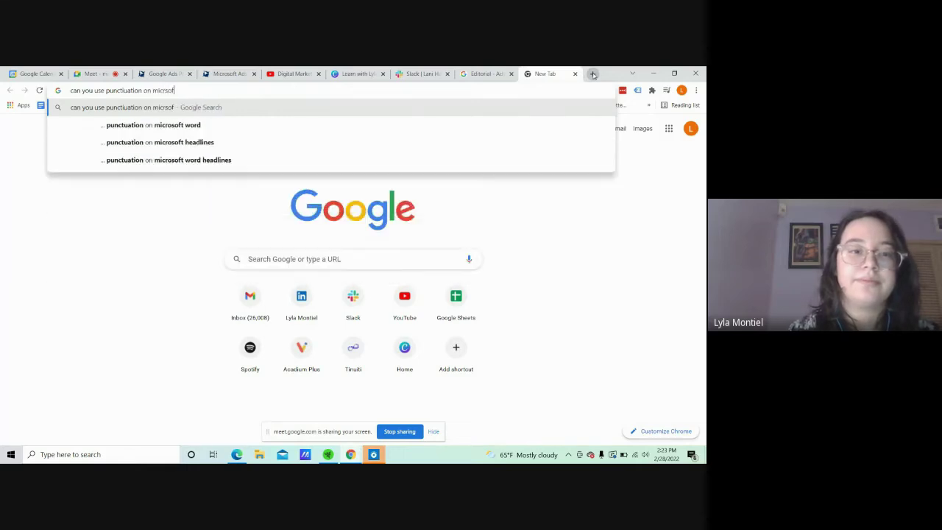
text( ads)
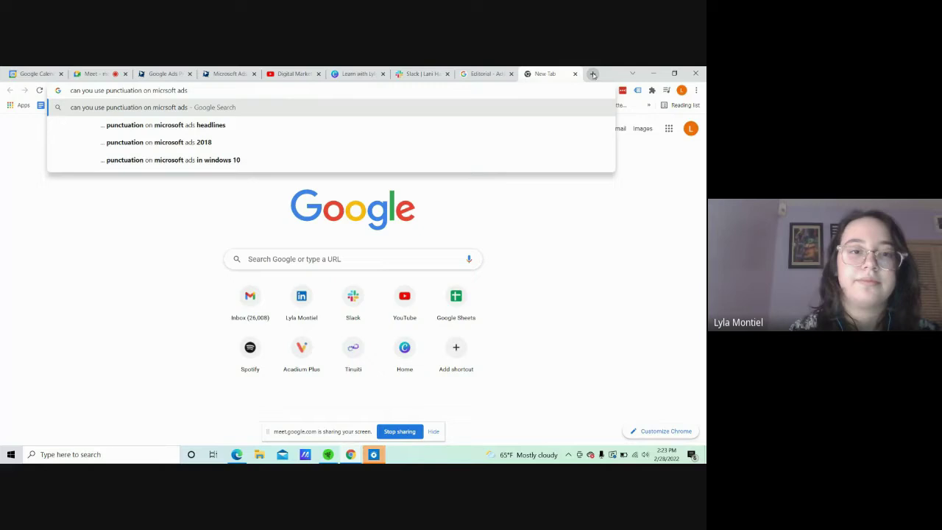
text( headlines)
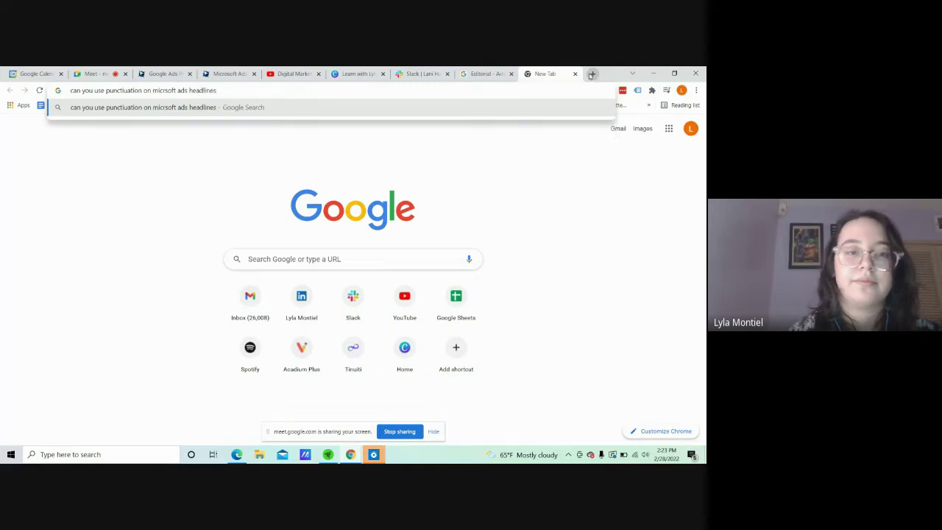
key(Return)
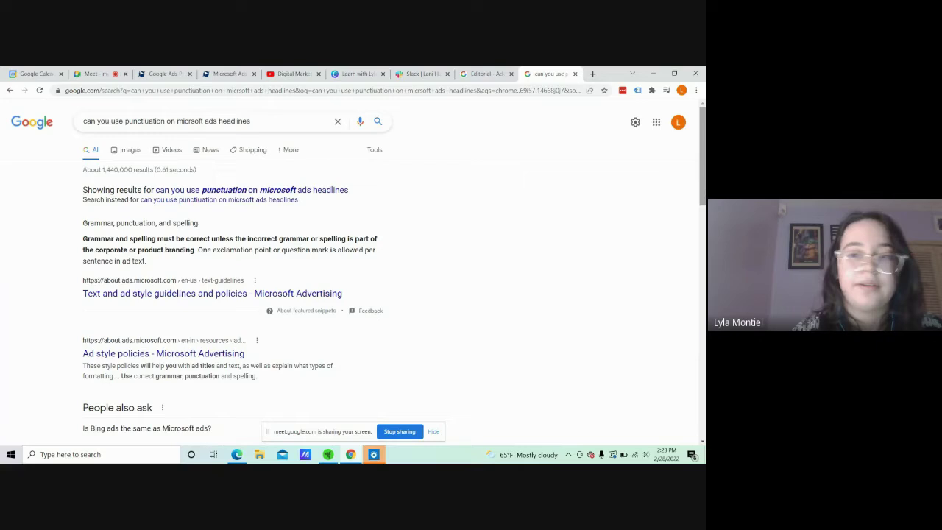
scroll(283, 159, down, 3)
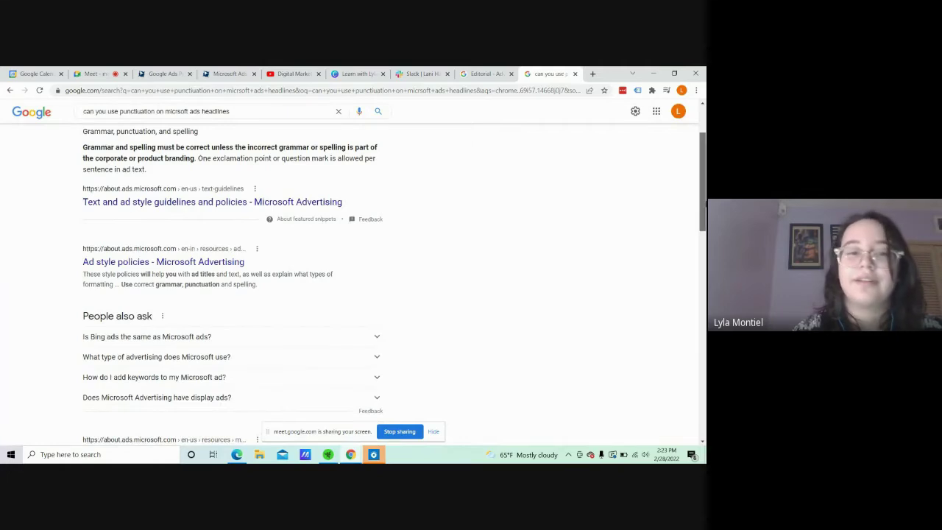
scroll(634, 210, down, 2)
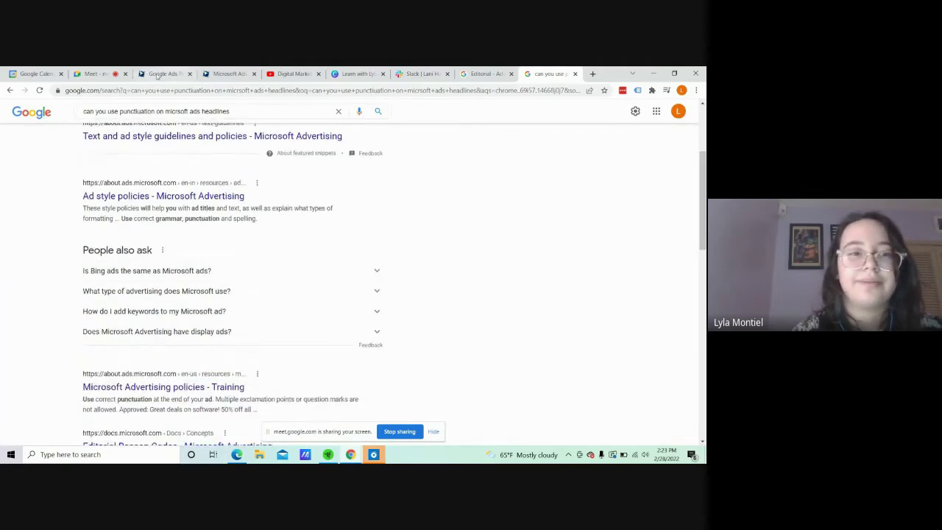
Step: Back in the Google Ads tool, clear the stray preview selection and review the HVAC Repair ad's Excelsior, MN address
click(153, 73)
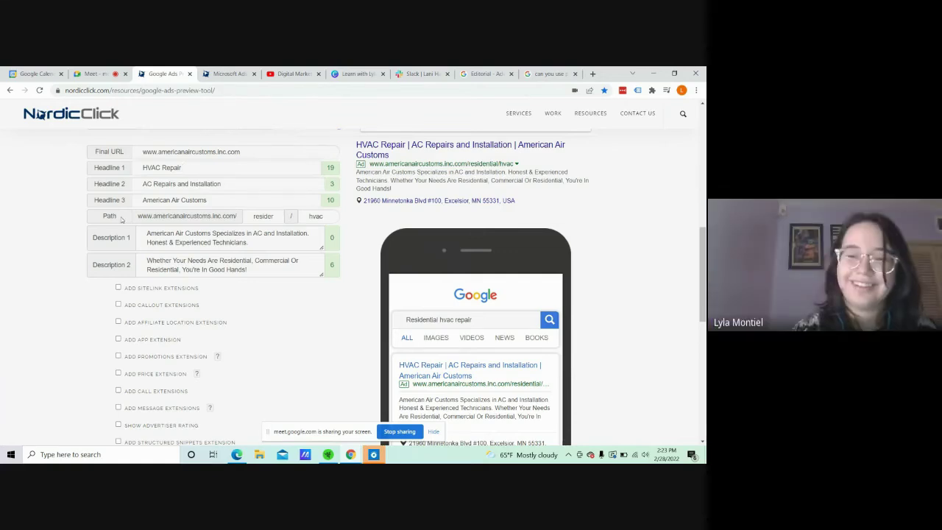
scroll(41, 115, up, 1)
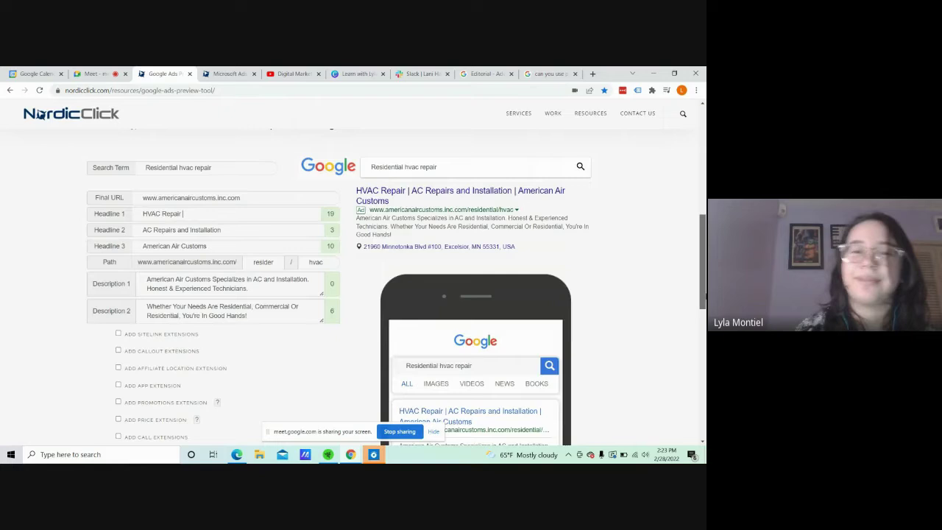
scroll(40, 115, up, 1)
scroll(133, 221, down, 1)
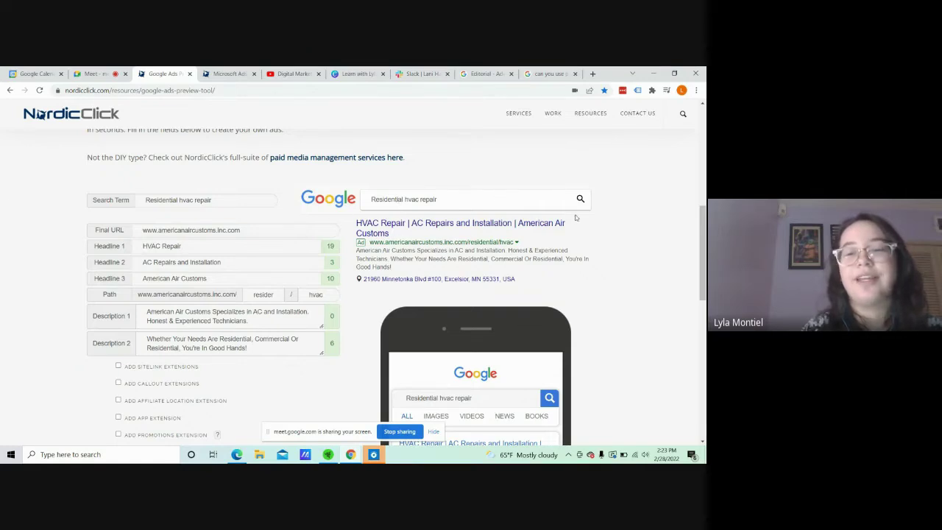
scroll(704, 246, down, 1)
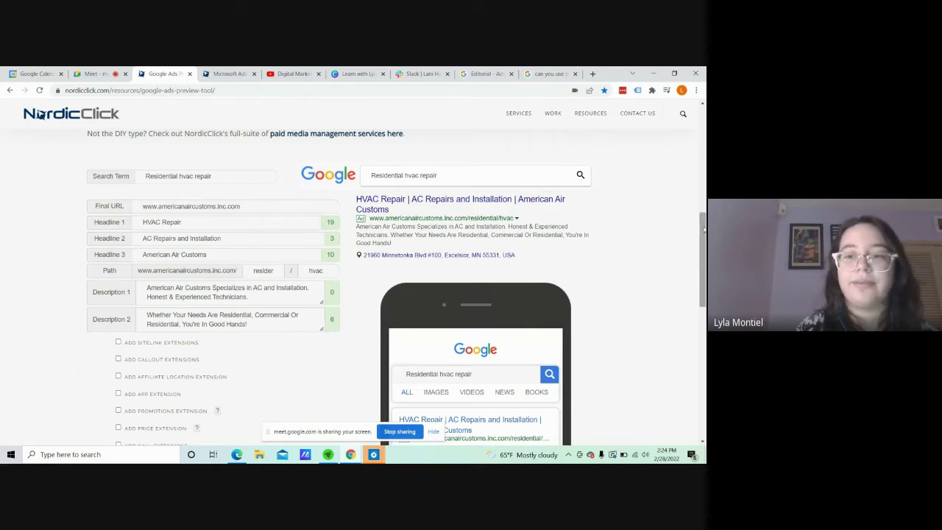
scroll(703, 240, down, 1)
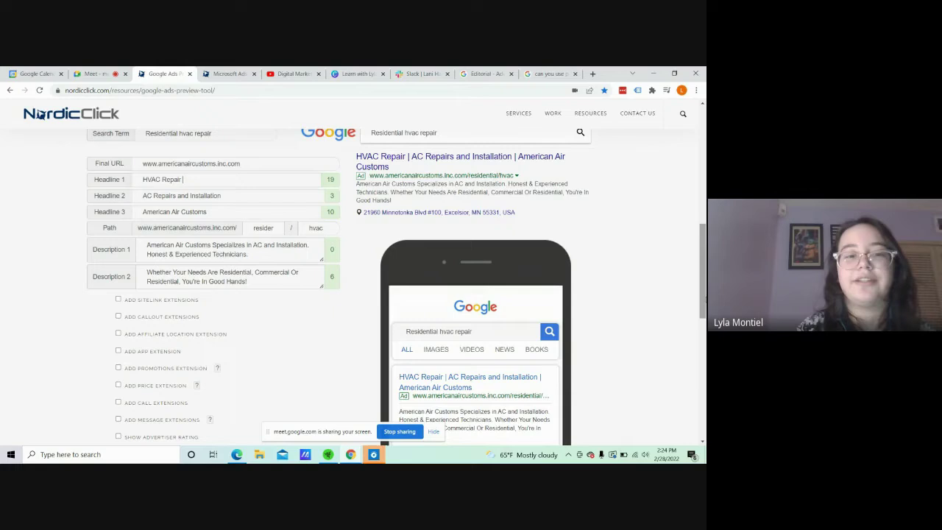
double_click(699, 304)
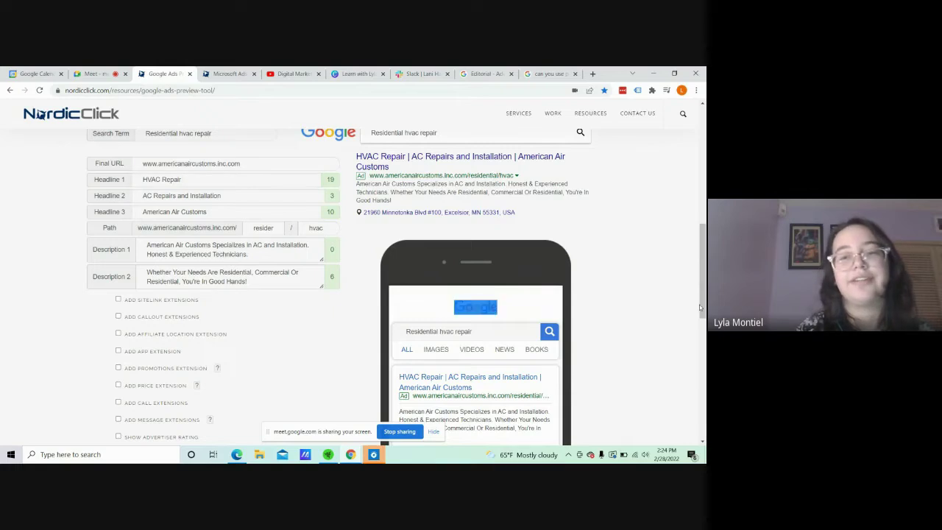
click(603, 275)
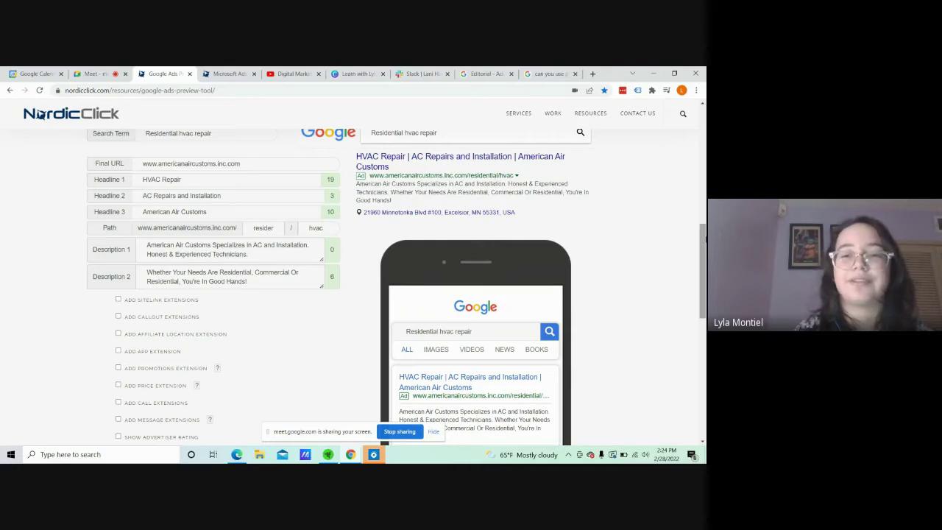
scroll(682, 270, down, 1)
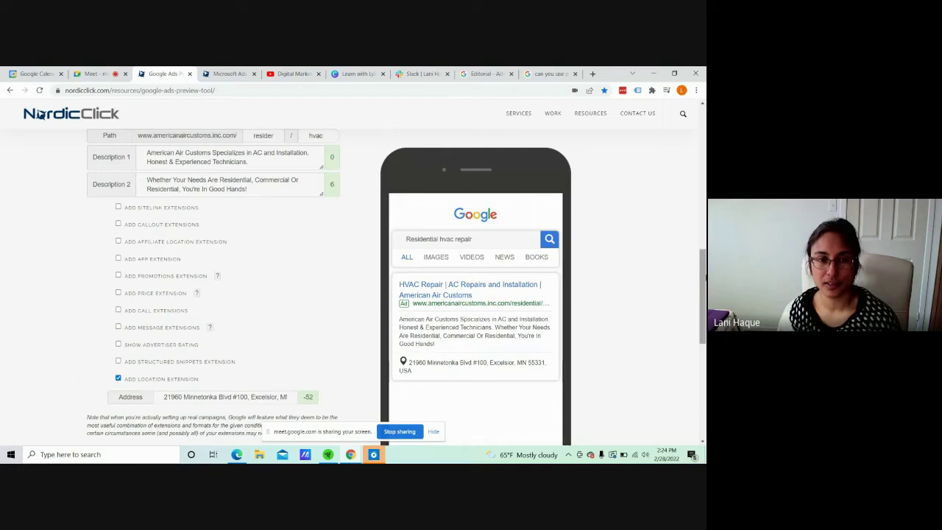
scroll(703, 294, up, 1)
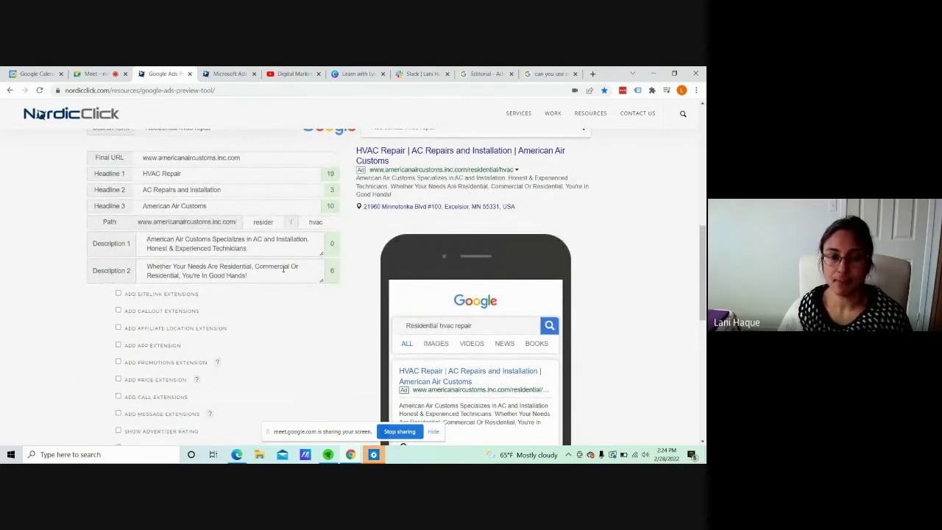
click(118, 294)
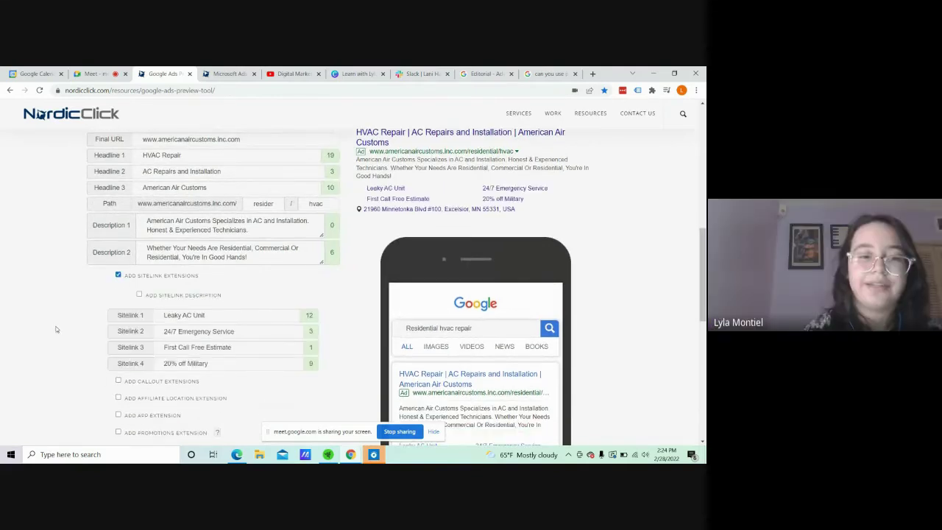
scroll(56, 329, down, 2)
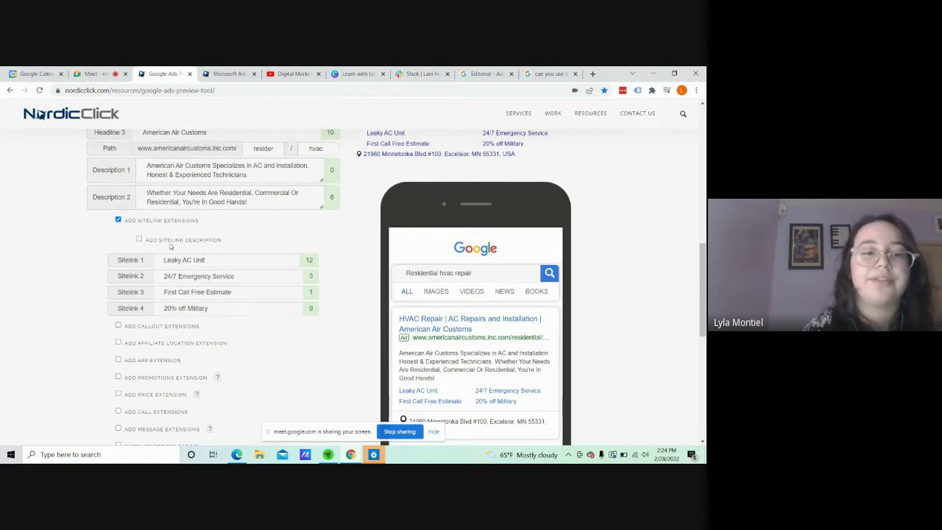
click(140, 240)
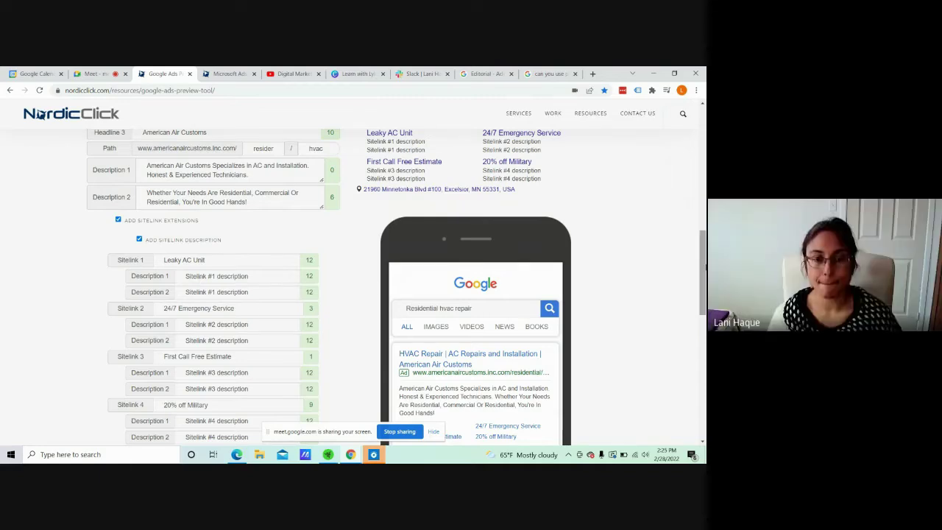
scroll(377, 288, down, 4)
scroll(609, 319, up, 2)
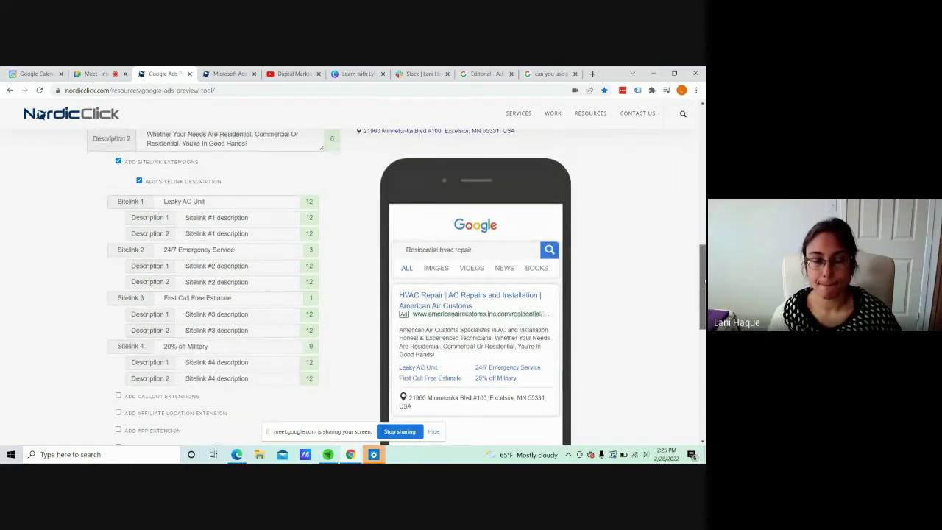
scroll(609, 318, down, 3)
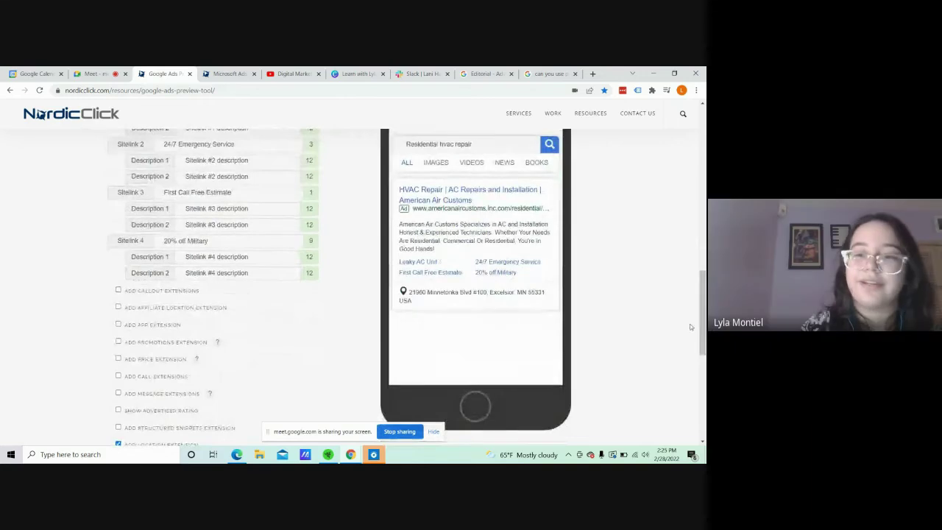
scroll(609, 319, up, 4)
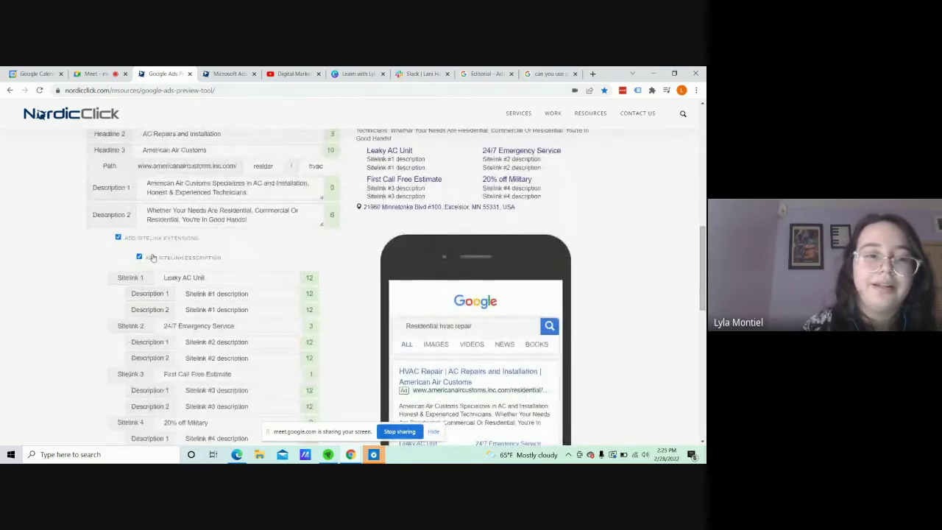
click(139, 257)
click(118, 237)
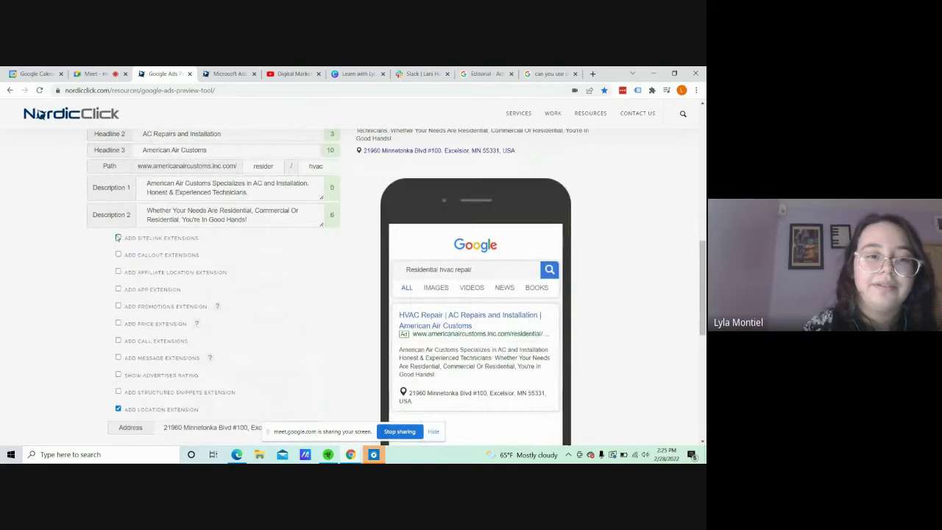
click(119, 254)
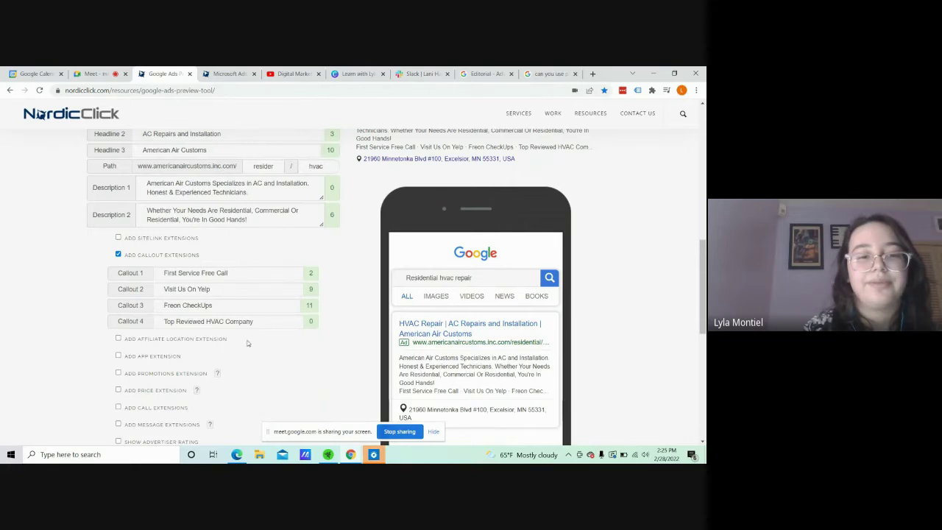
drag(703, 285, 702, 288)
scroll(464, 311, down, 1)
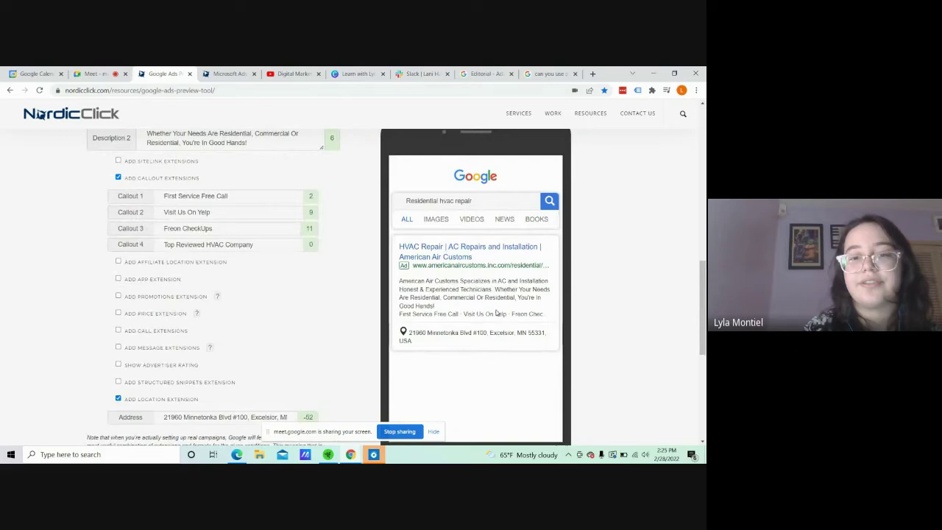
click(117, 177)
click(118, 161)
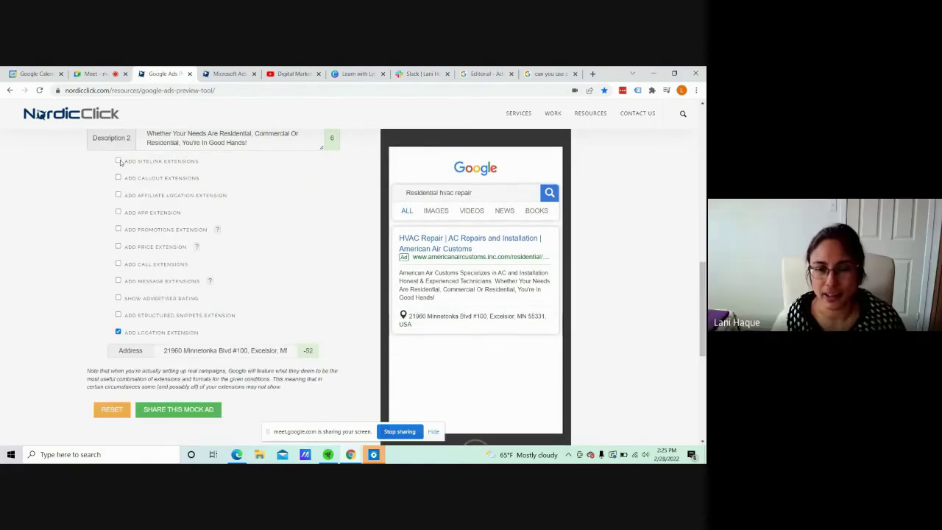
click(119, 161)
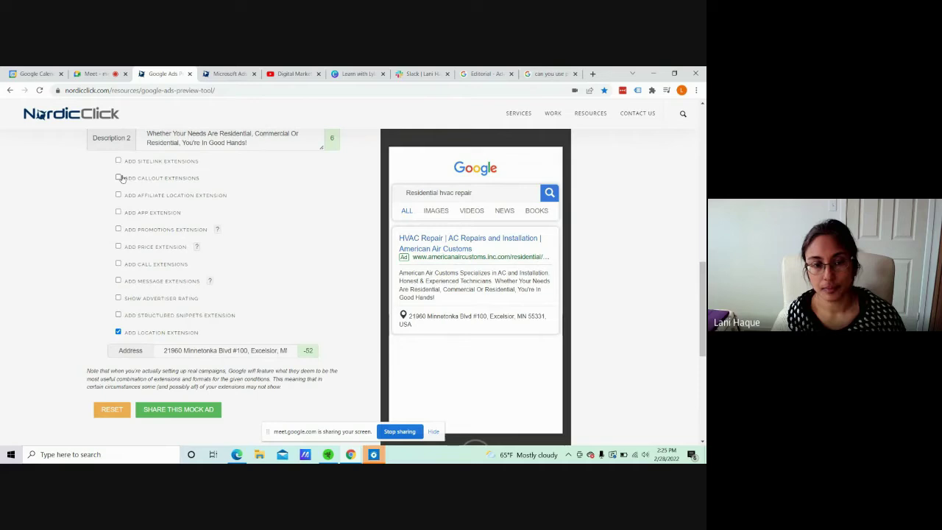
click(118, 178)
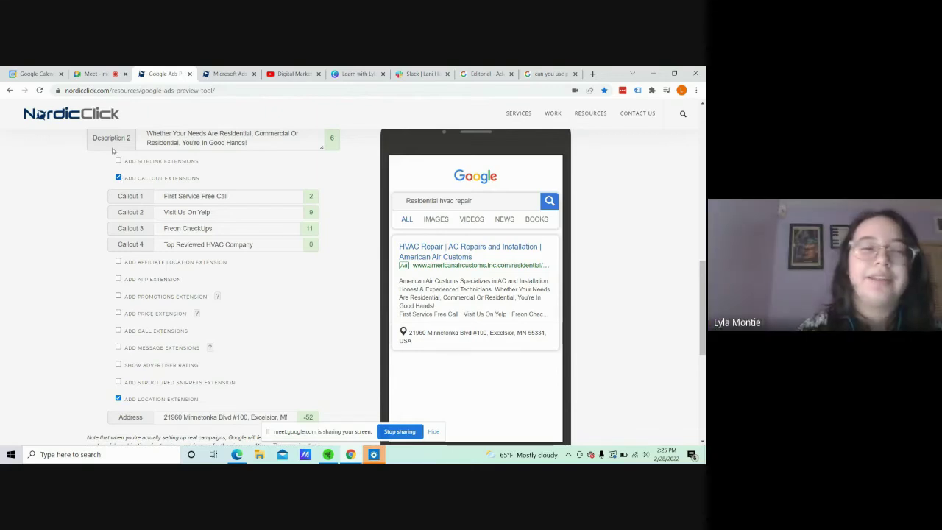
click(118, 161)
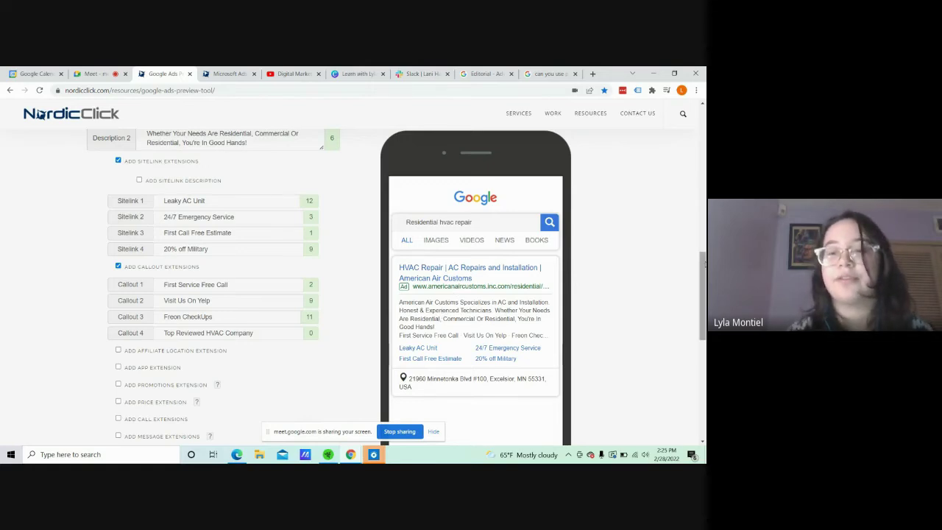
drag(703, 266, 701, 218)
scroll(476, 140, down, 2)
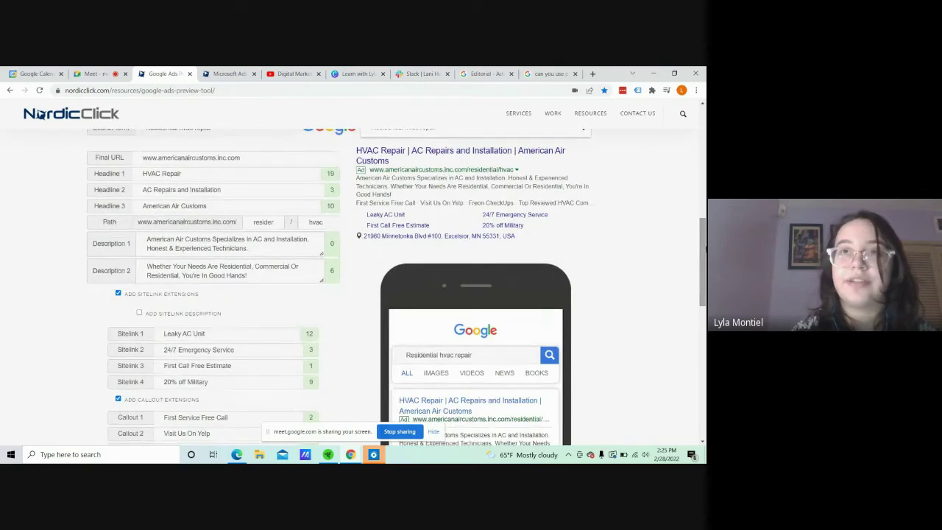
drag(703, 250, 703, 284)
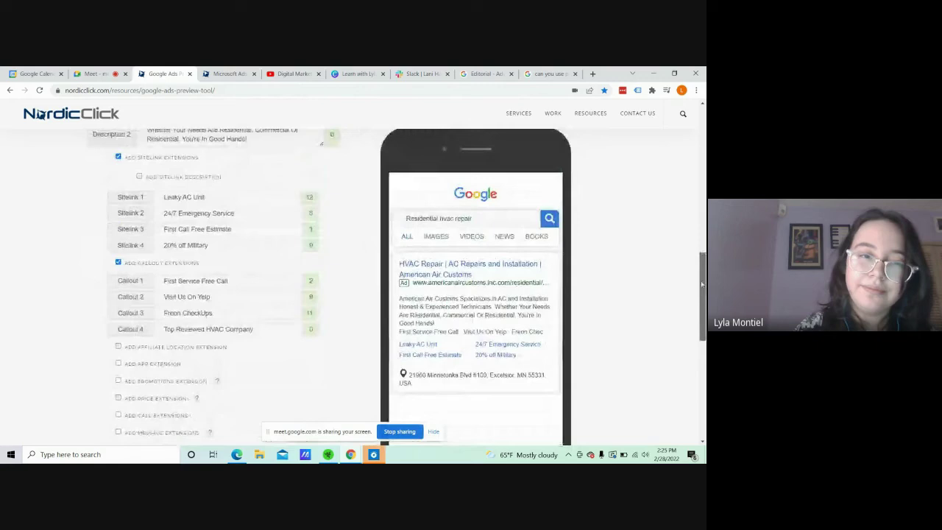
click(119, 157)
click(118, 174)
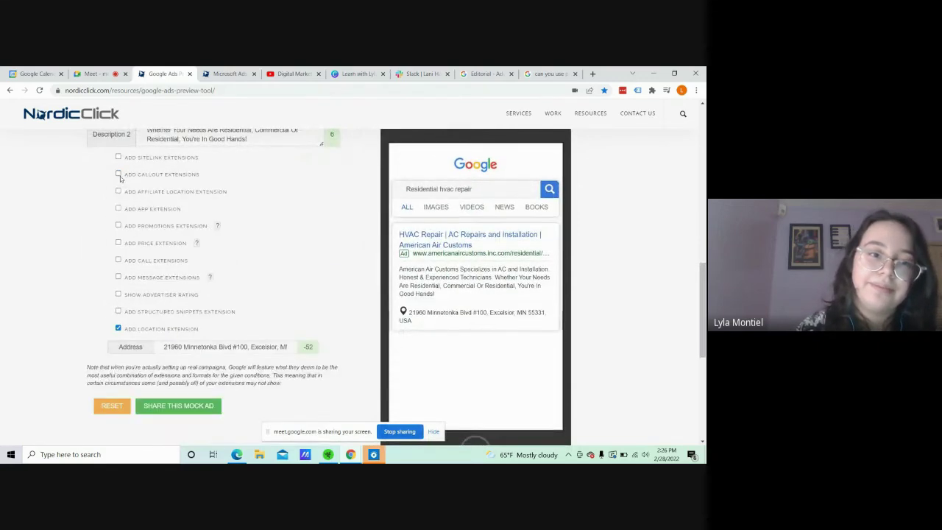
Step: Try the affiliate location and app extensions, then keep only the promotions extension showing '$0 off Item'
click(118, 191)
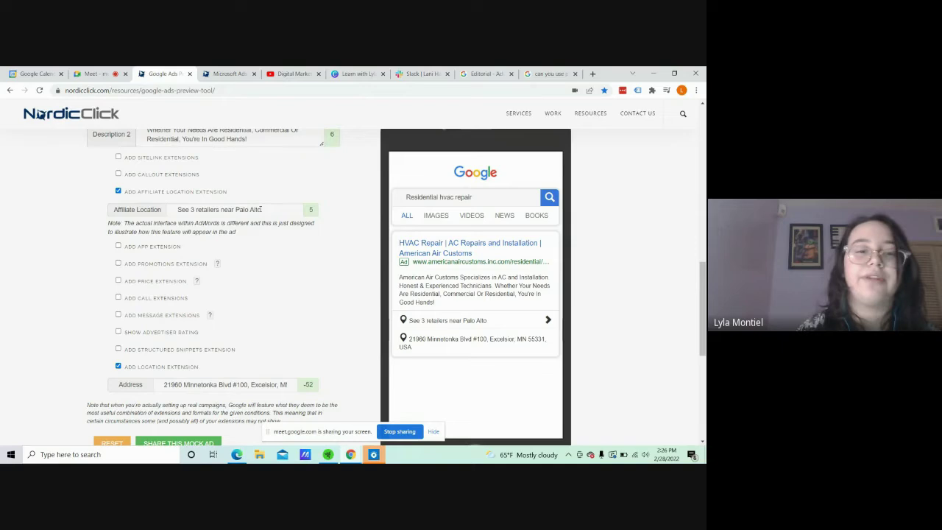
click(118, 192)
click(117, 208)
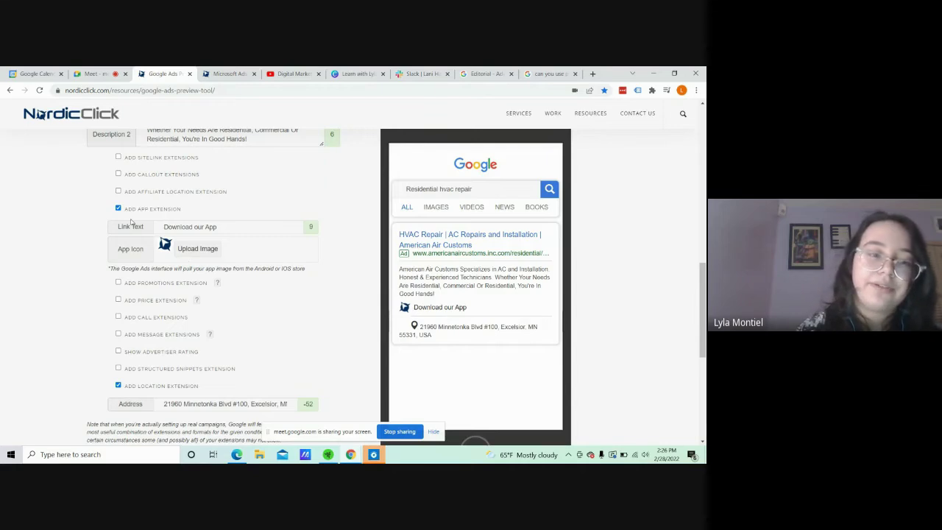
click(117, 208)
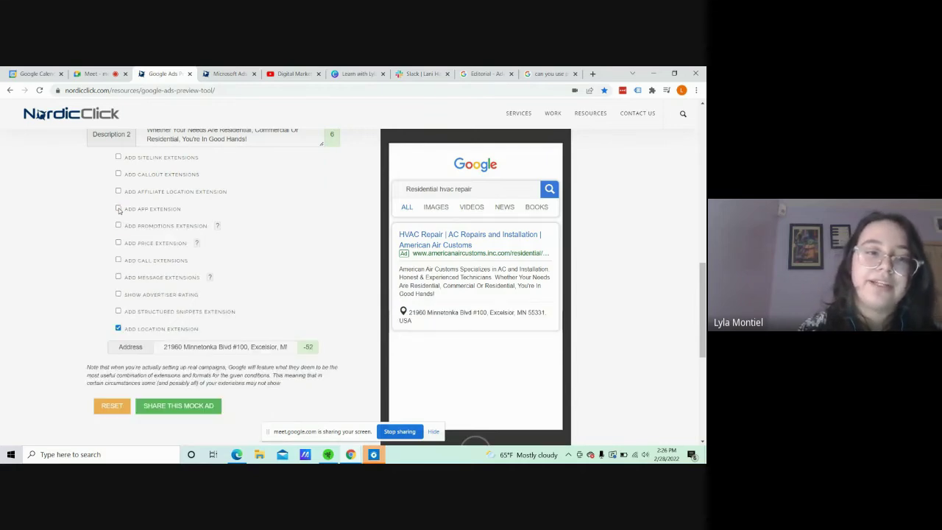
click(117, 225)
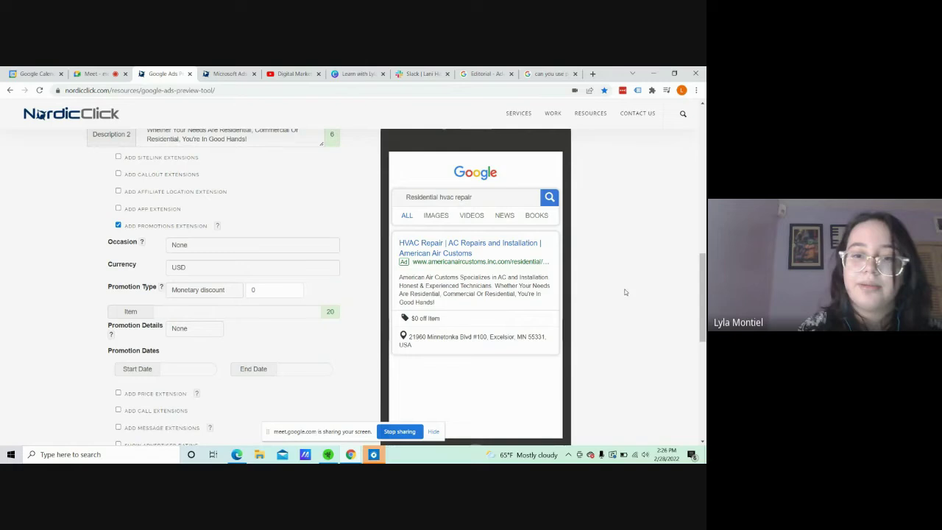
Step: Swap the promotions extension for price cards: Brand 1 $10, Brand 2 $15, Brand 3 $20
scroll(702, 305, down, 1)
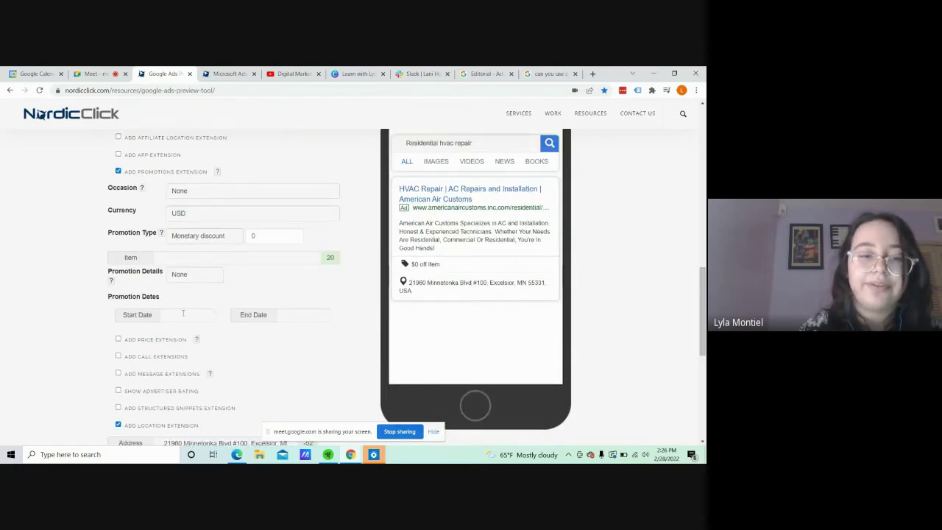
click(118, 171)
click(119, 189)
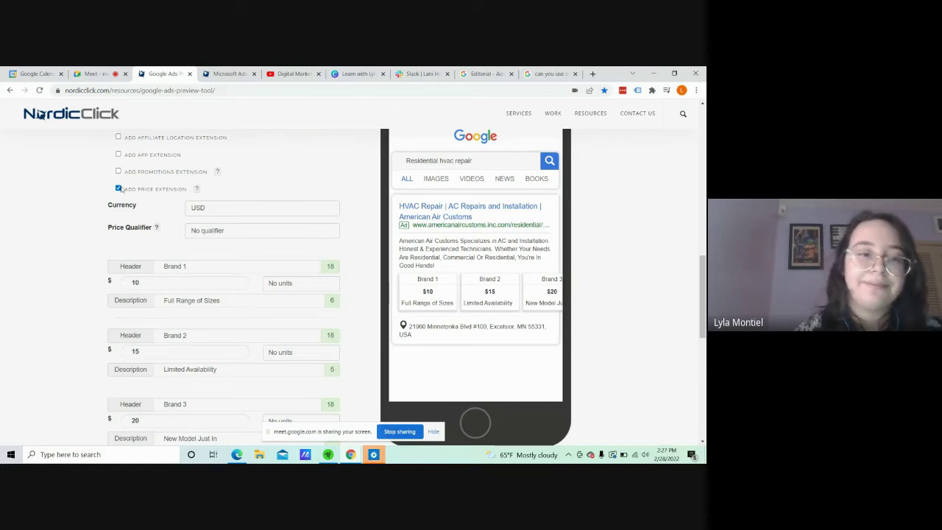
Step: Remove the price extension, then try and remove the call and message extensions
click(118, 189)
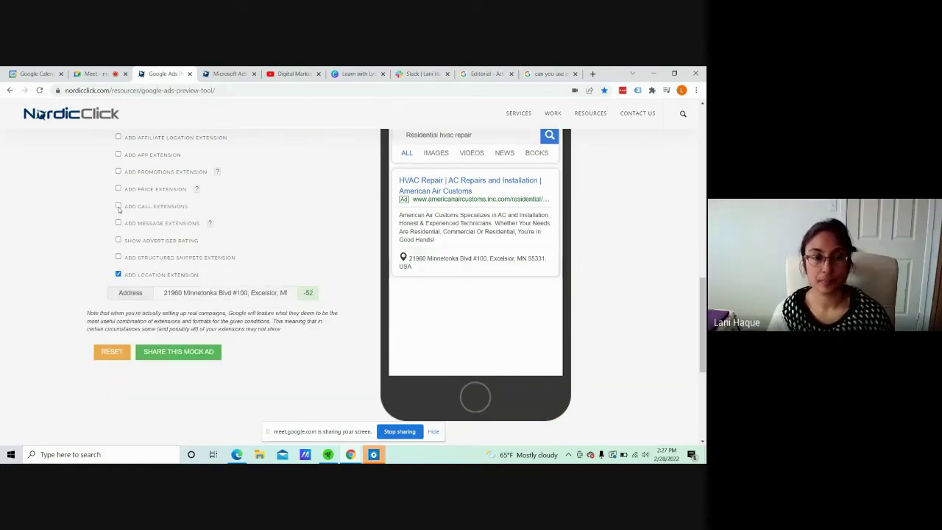
click(118, 207)
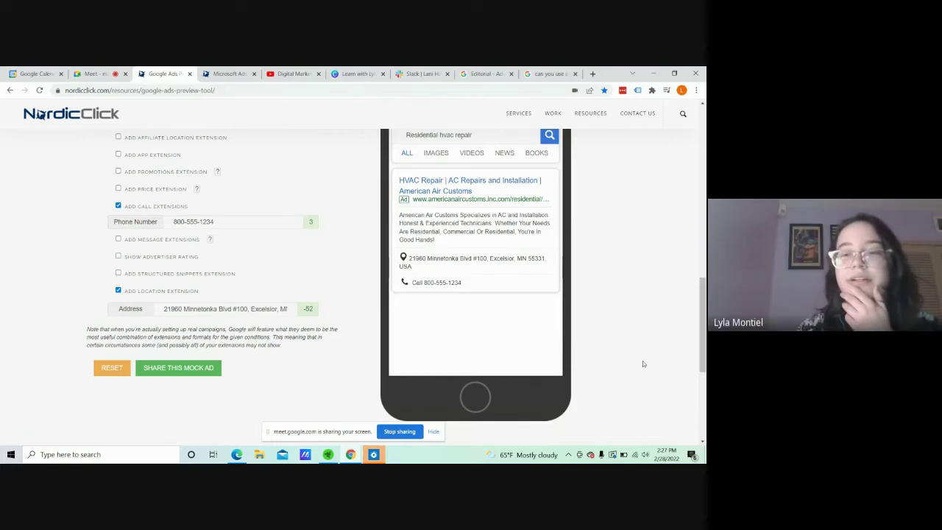
scroll(642, 363, up, 1)
scroll(514, 298, down, 1)
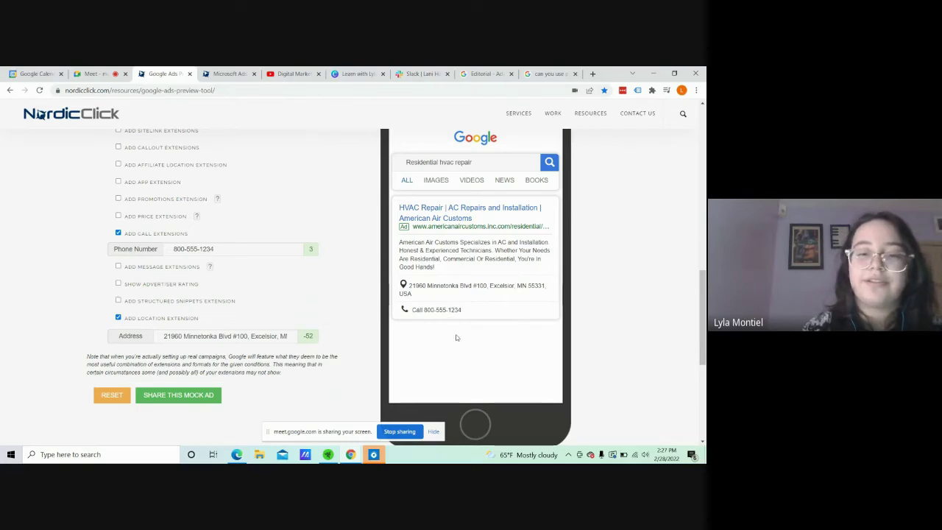
click(118, 233)
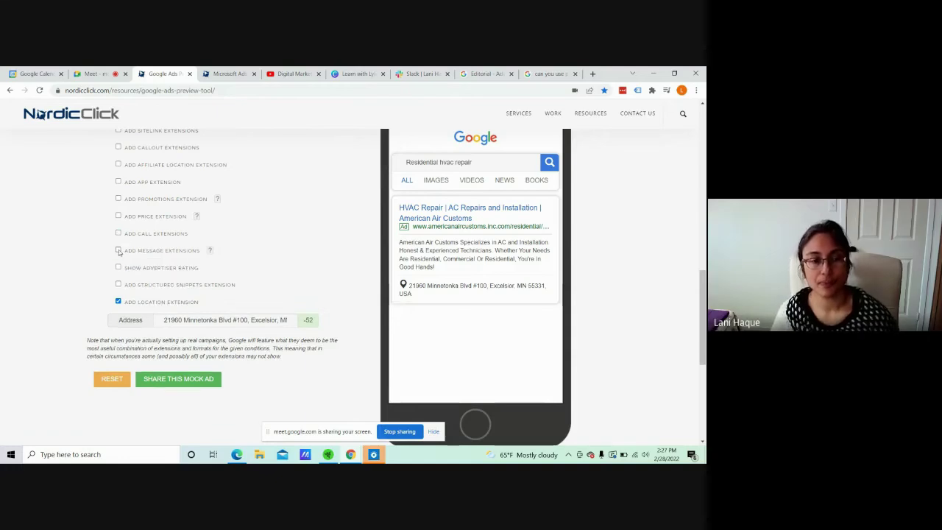
click(118, 251)
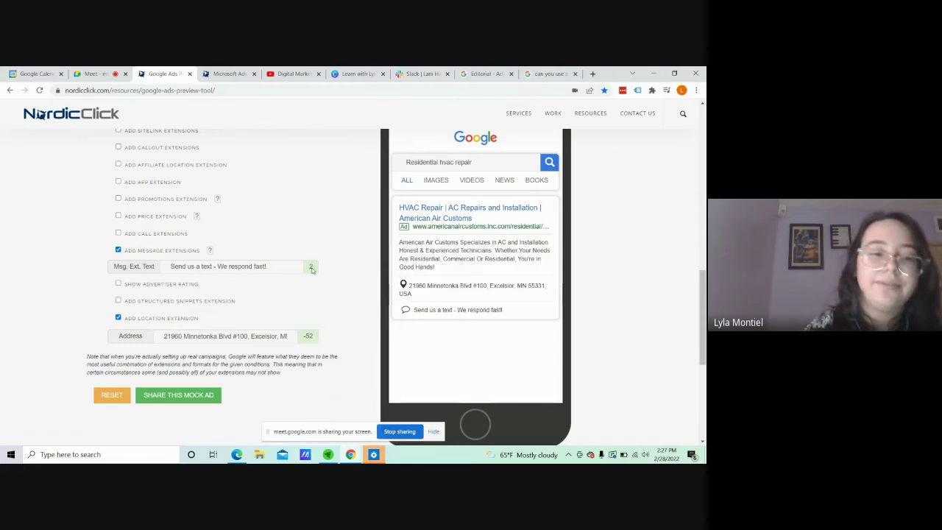
click(117, 249)
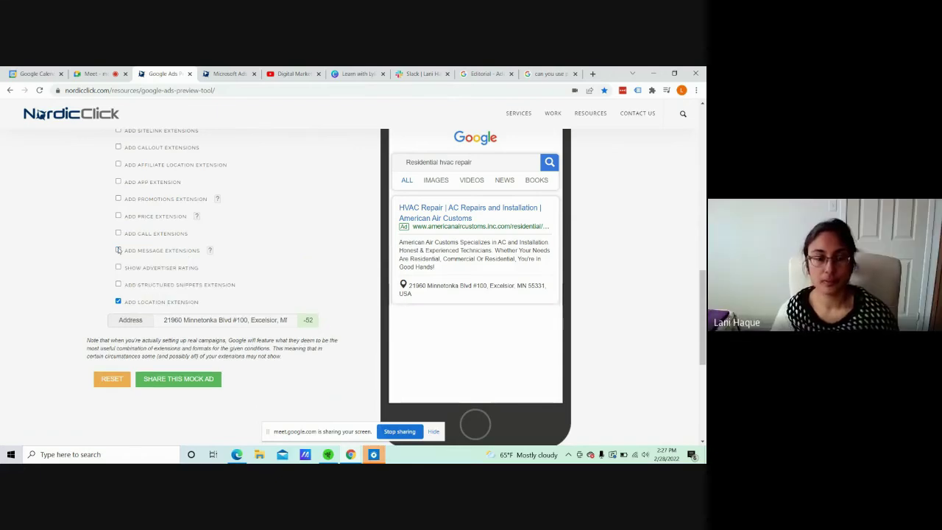
Step: Add the 'Destinations: Grapevine, Irving, Dallas' structured snippet, leaving the advertiser rating off
click(118, 268)
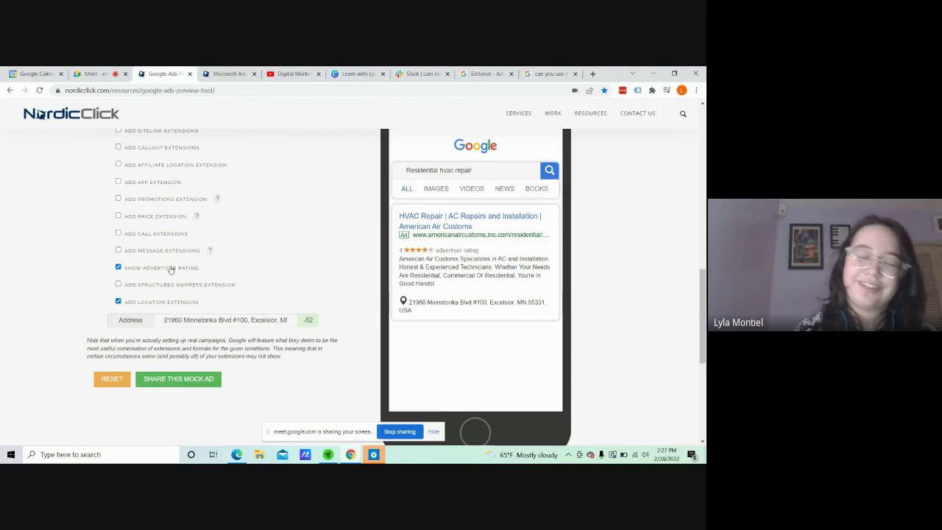
click(118, 267)
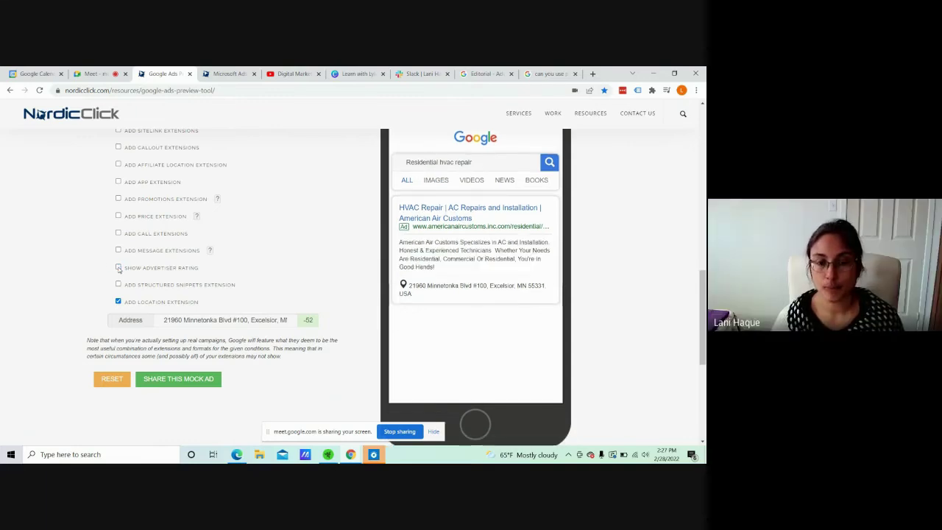
click(119, 284)
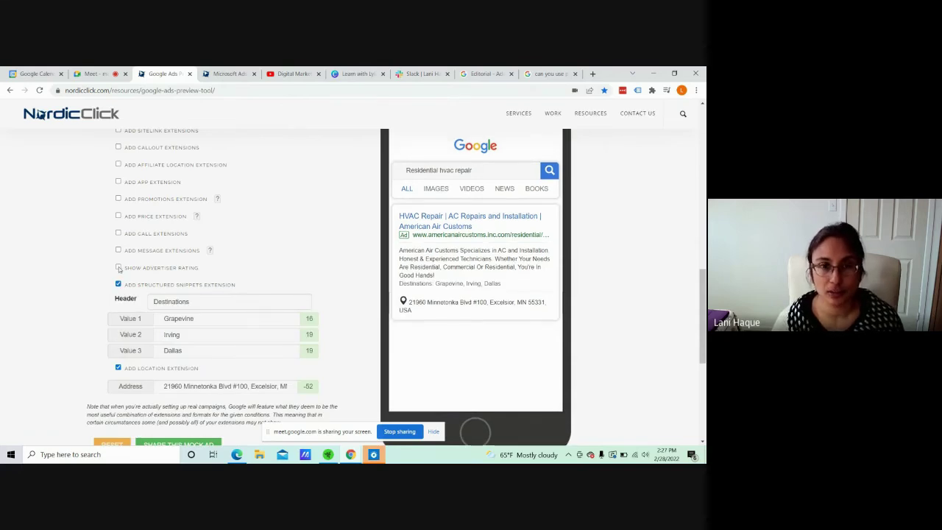
click(119, 268)
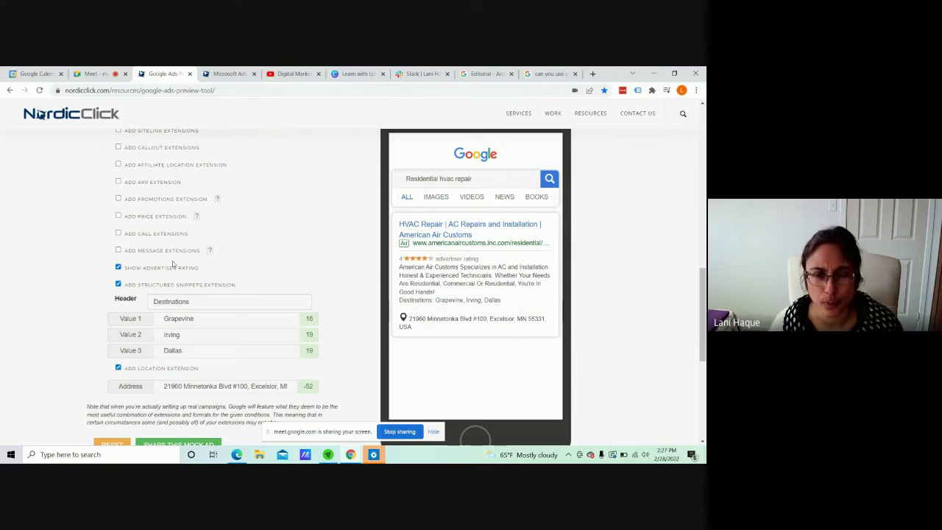
click(119, 267)
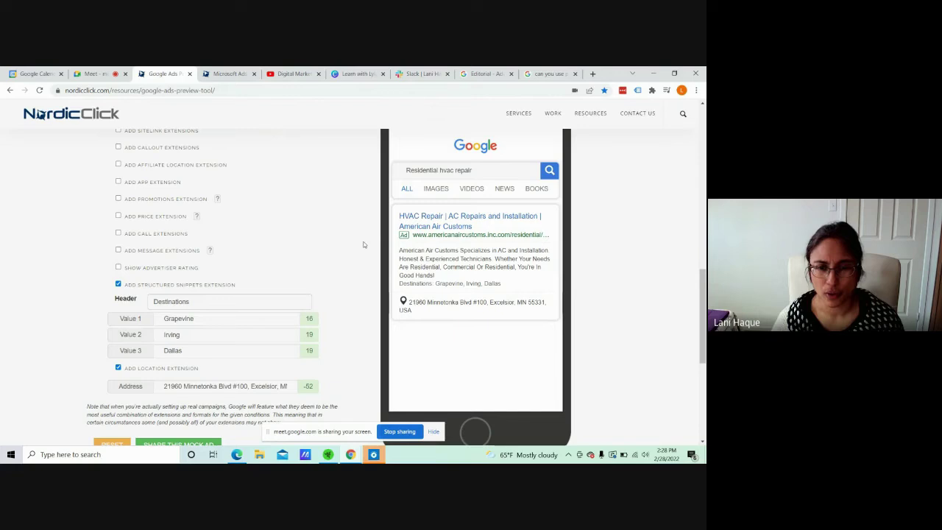
Step: Search 'where can you find advertiser ratings on google ads' in a new tab and open the seller ratings help article
click(592, 74)
text(www.linkedin.com/in/lylamontiel/)
key(Return)
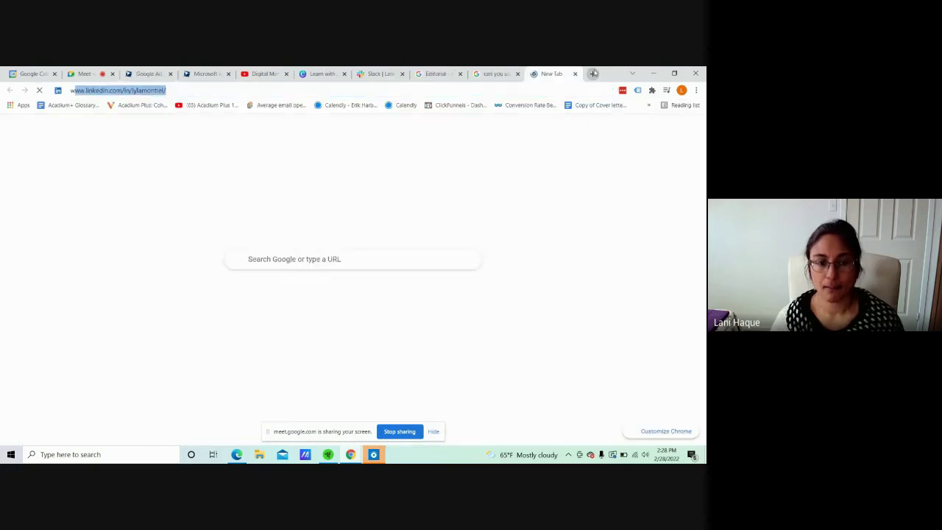
text(where can )
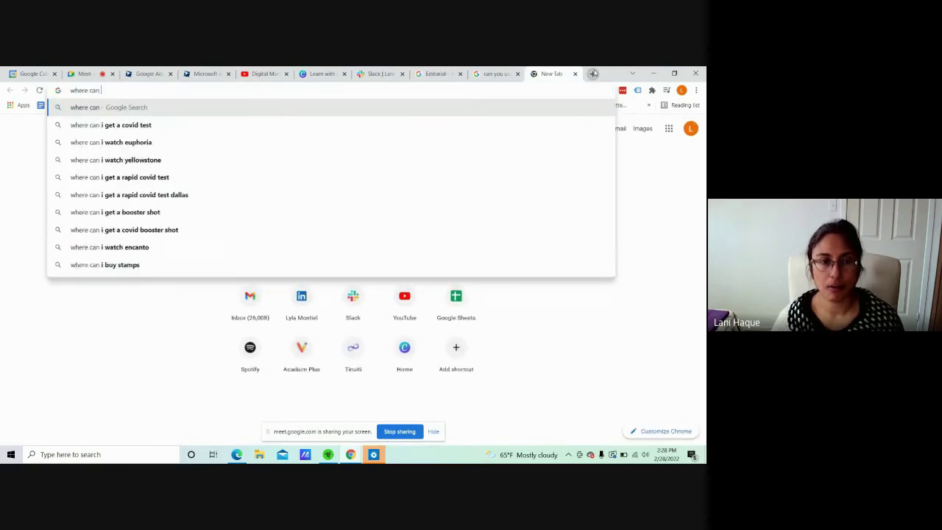
text(you find a)
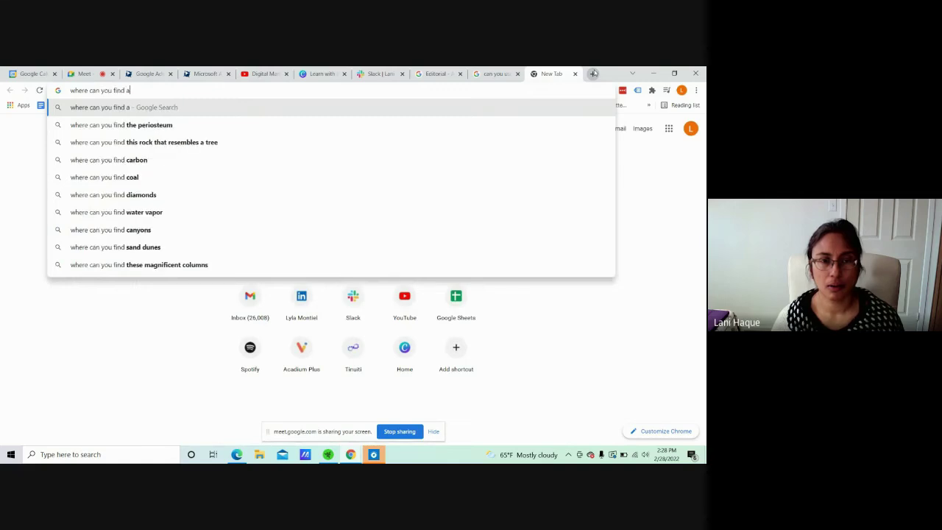
text(dvertiser r)
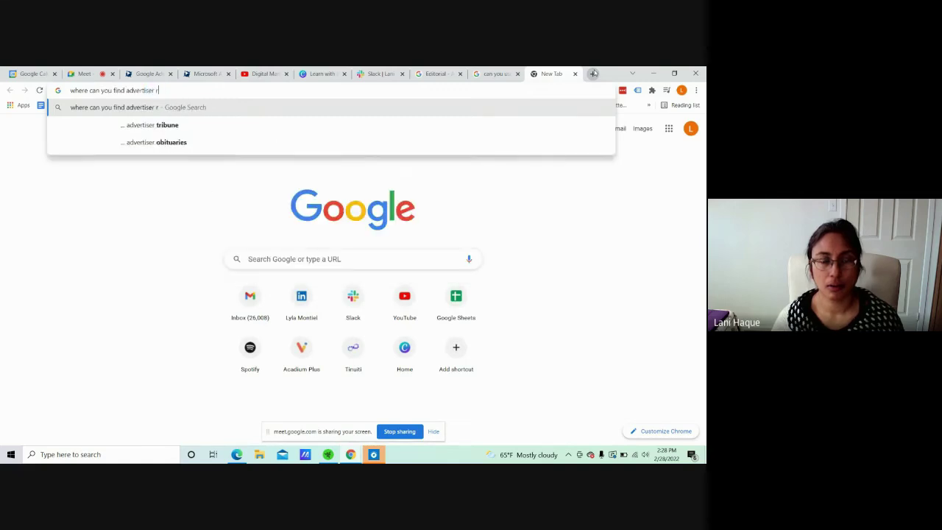
text(atings o)
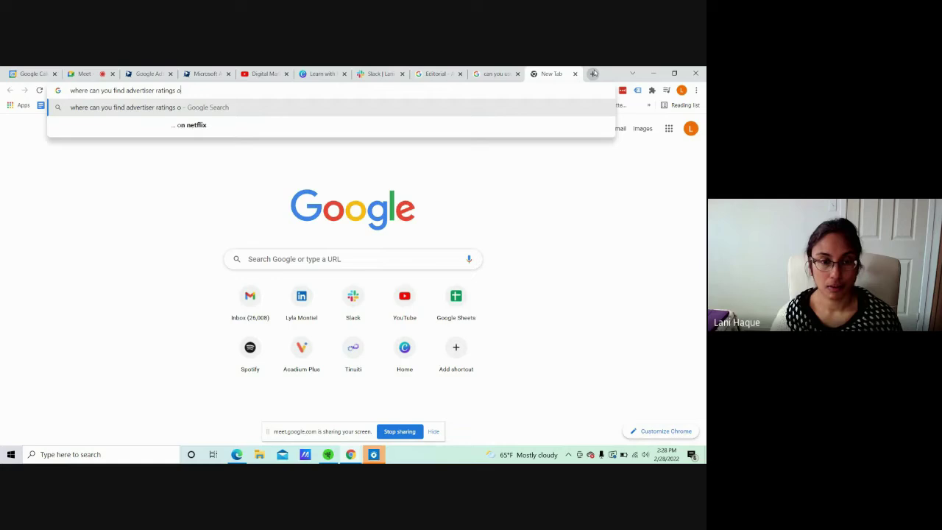
text(n google ads)
key(Return)
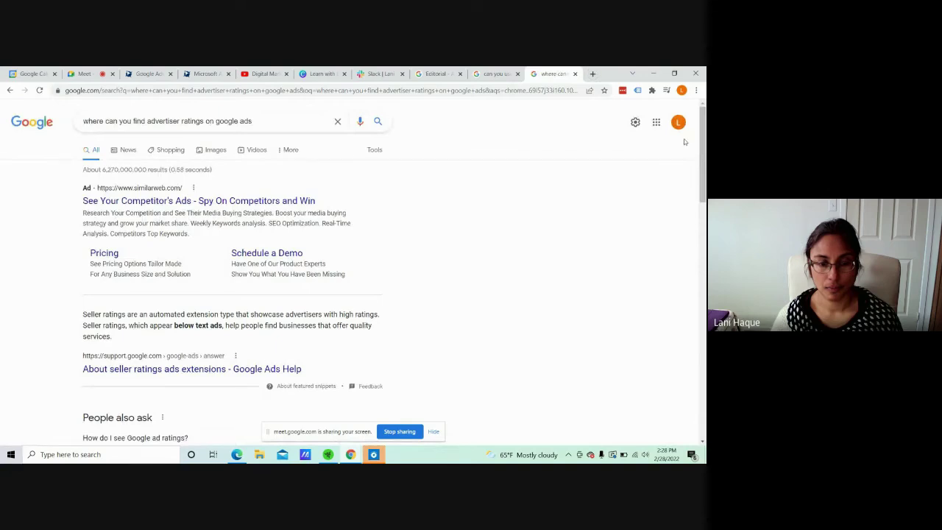
drag(703, 147, 703, 191)
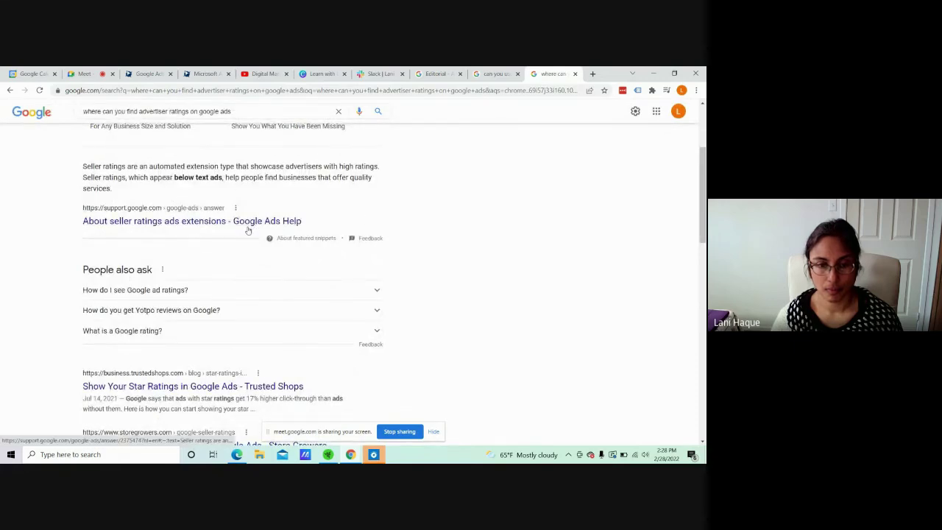
click(247, 229)
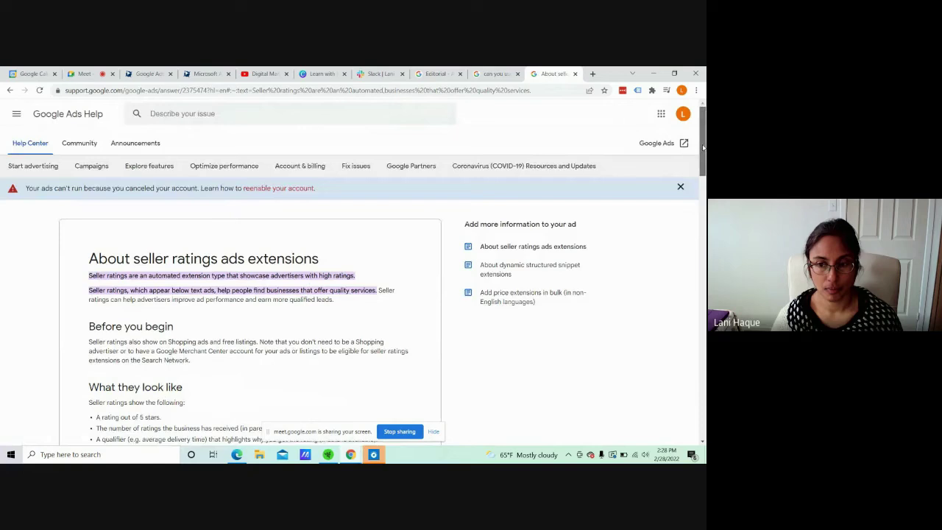
Step: Read through the 'About seller ratings ads extensions' article, then return to the Google Ads Preview Tool tab
drag(704, 151, 702, 219)
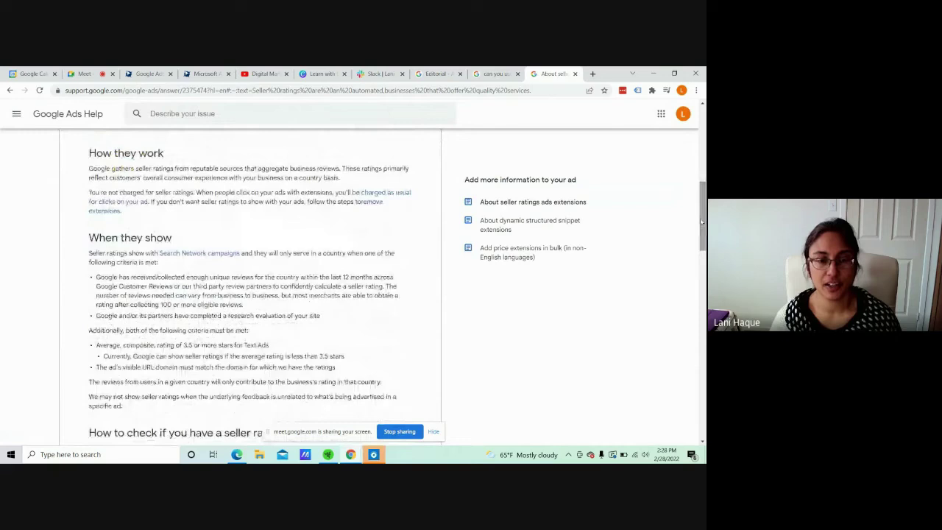
click(157, 73)
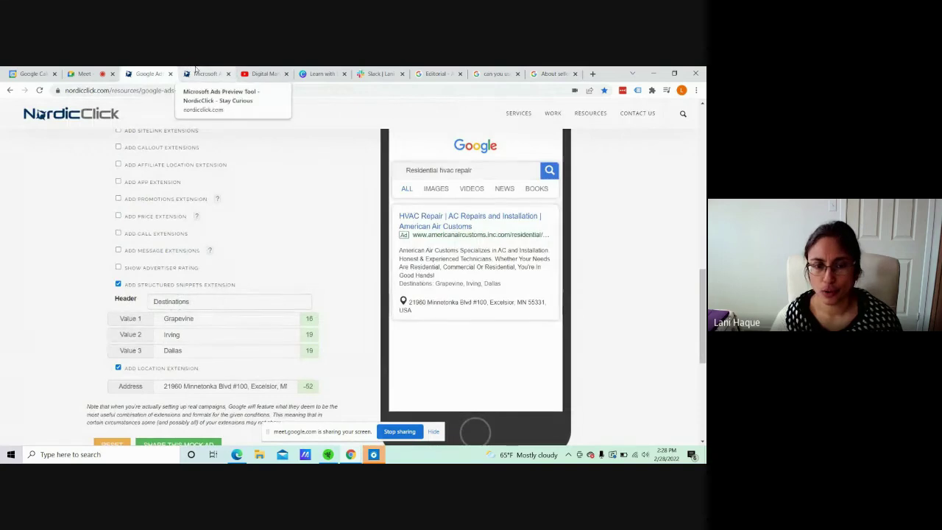
Step: Change the snippet header from Destinations to Models, then uncheck Add Structured Snippets Extension
click(197, 73)
click(152, 72)
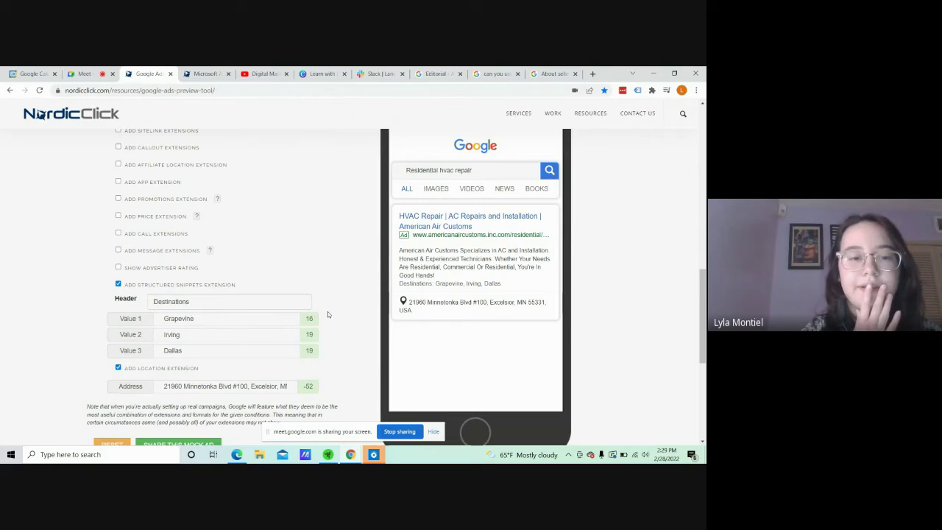
click(248, 304)
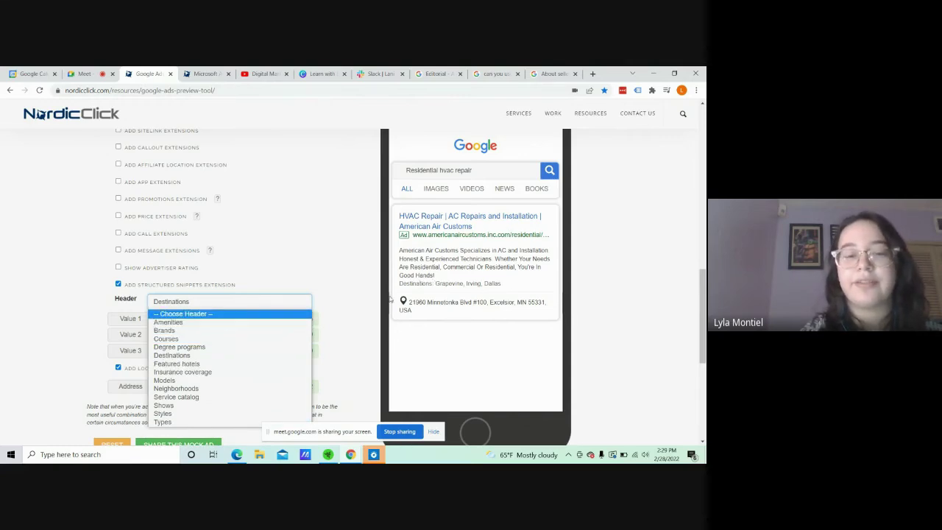
click(263, 353)
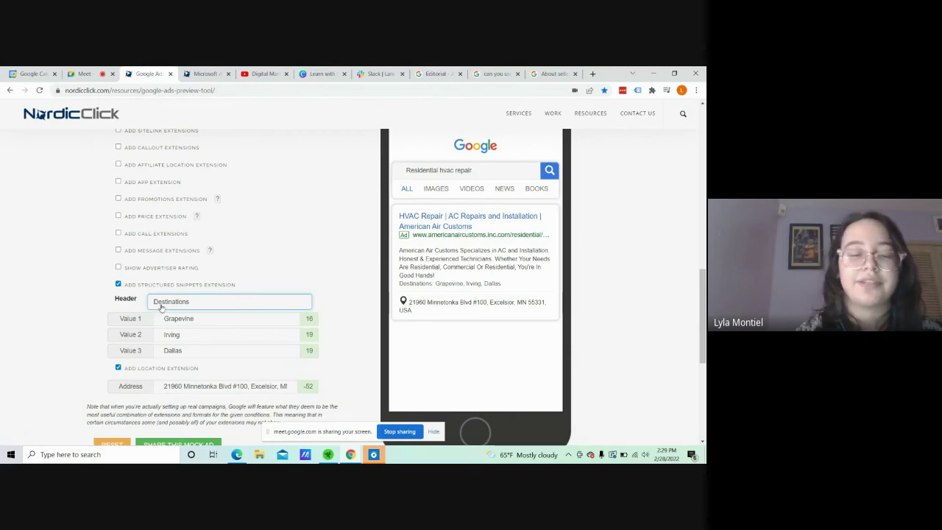
click(222, 302)
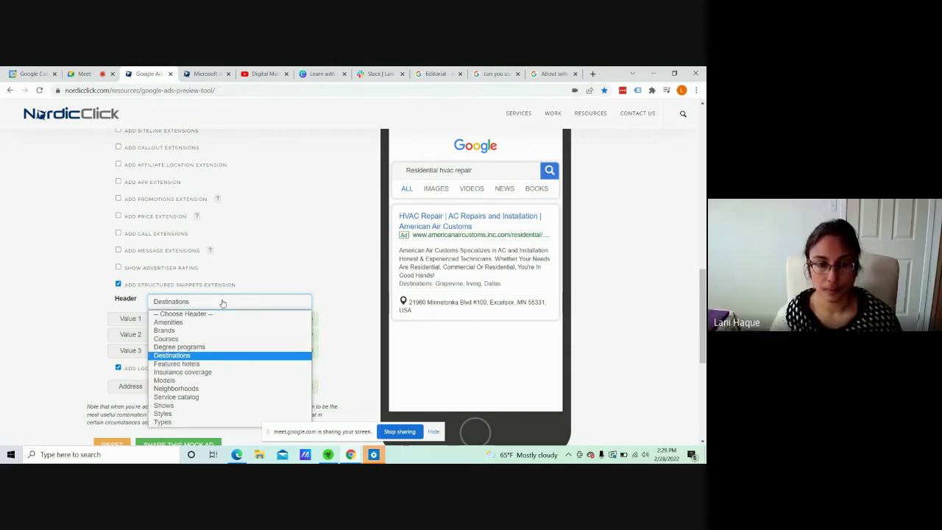
click(203, 382)
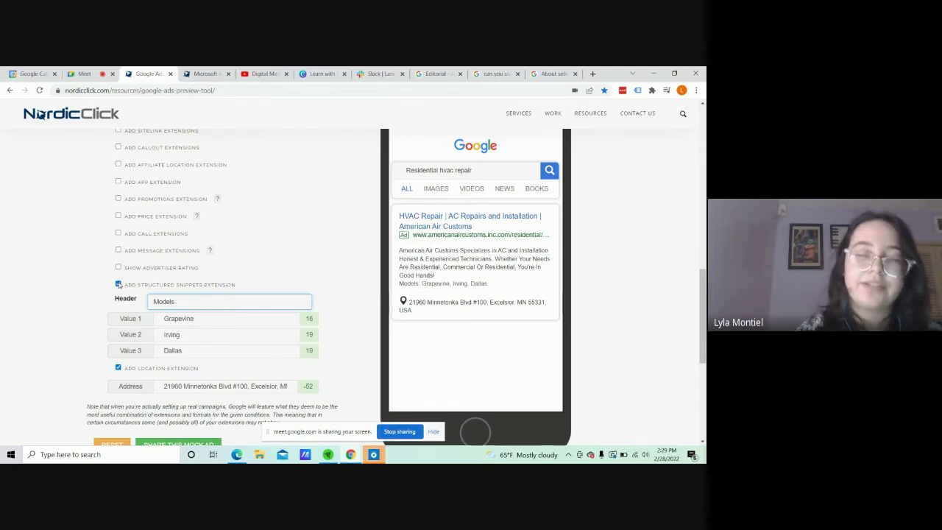
click(119, 284)
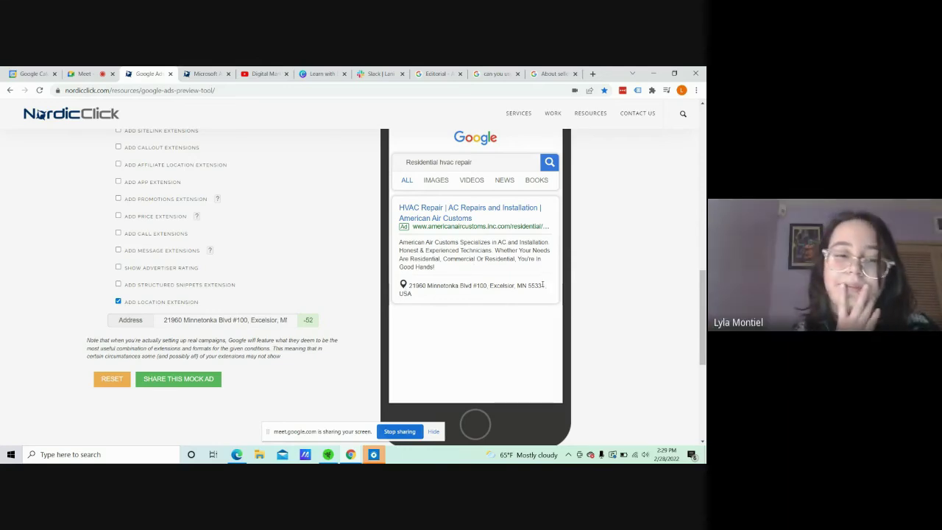
Step: Scroll through the preview to review the HVAC ad with its Excelsior address, then open Windows search
mouse_move(704, 323)
mouse_down()
mouse_move(704, 272)
mouse_move(704, 324)
mouse_up()
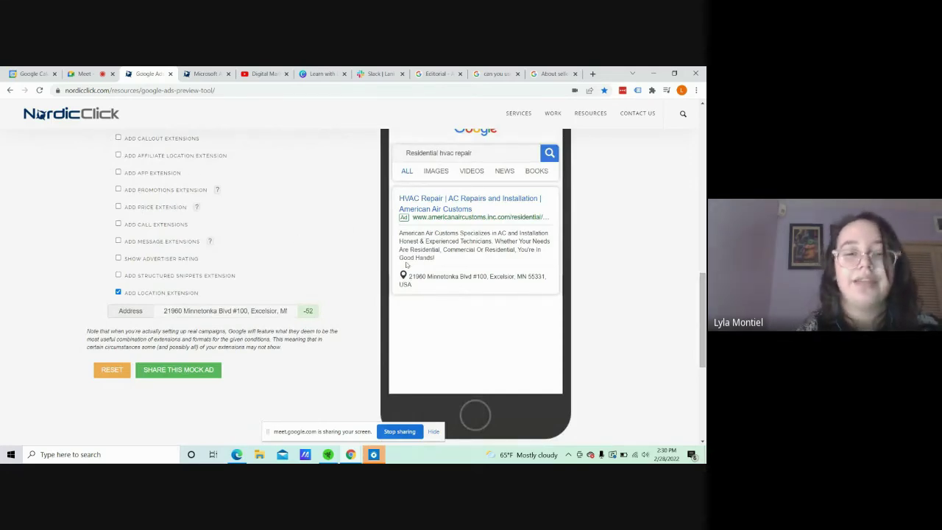
scroll(704, 302, up, 1)
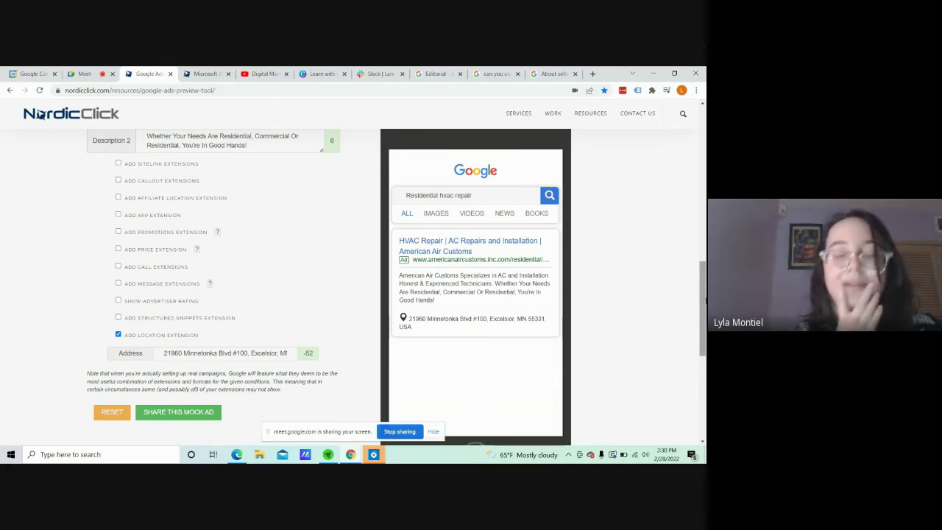
scroll(40, 114, down, 1)
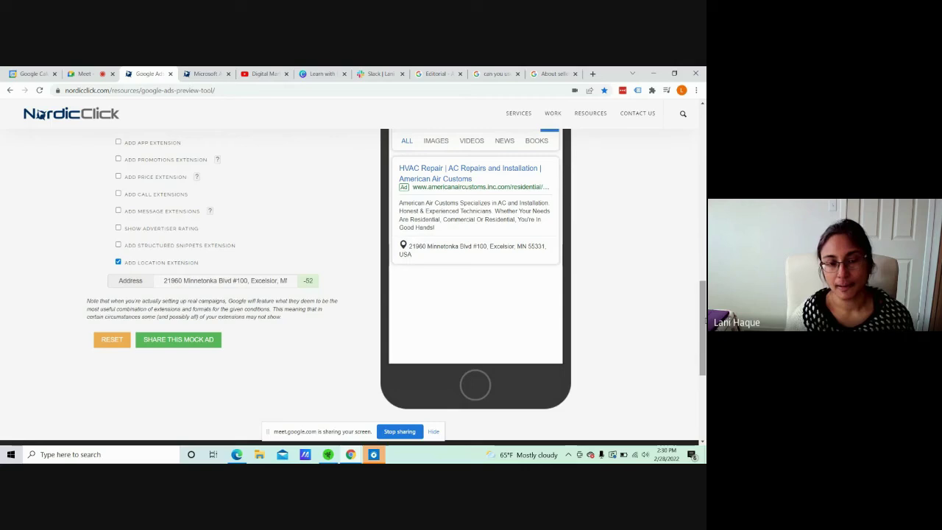
drag(704, 319, 705, 275)
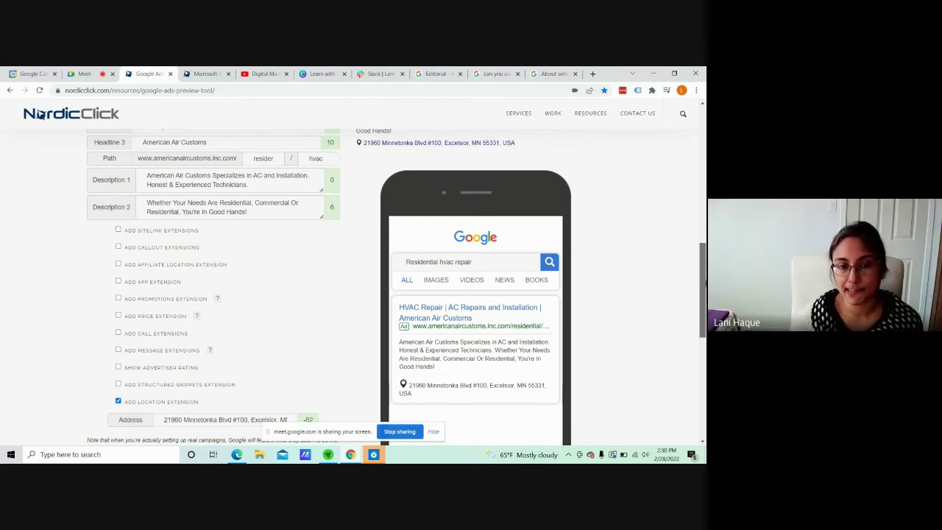
scroll(353, 287, down, 3)
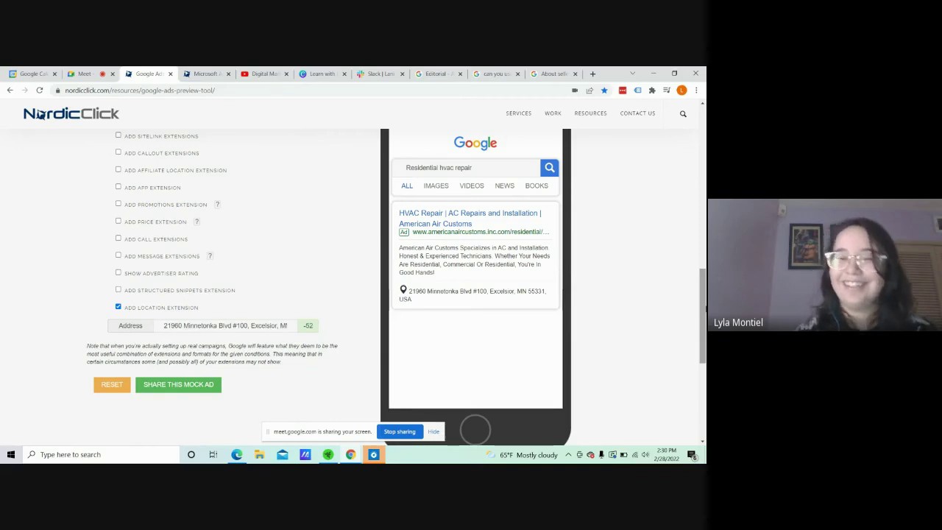
scroll(354, 279, down, 2)
scroll(40, 114, up, 1)
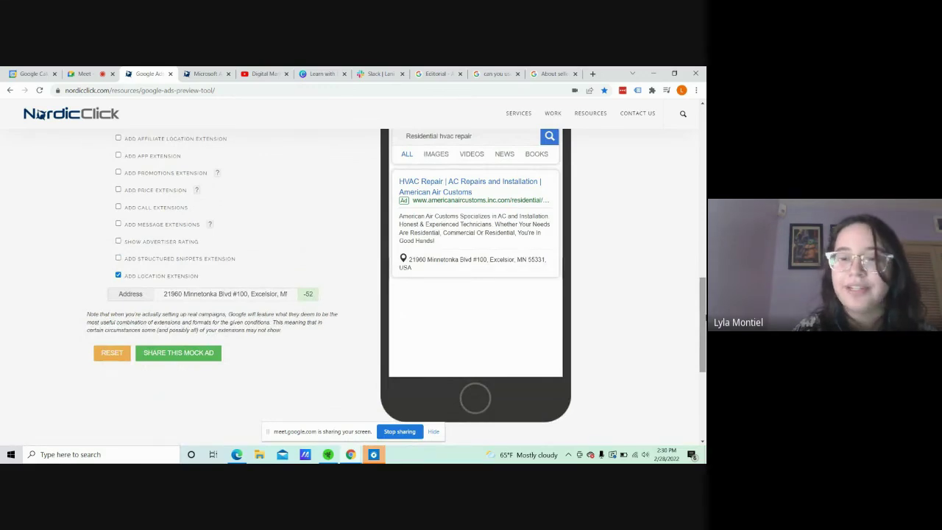
drag(704, 316, 644, 241)
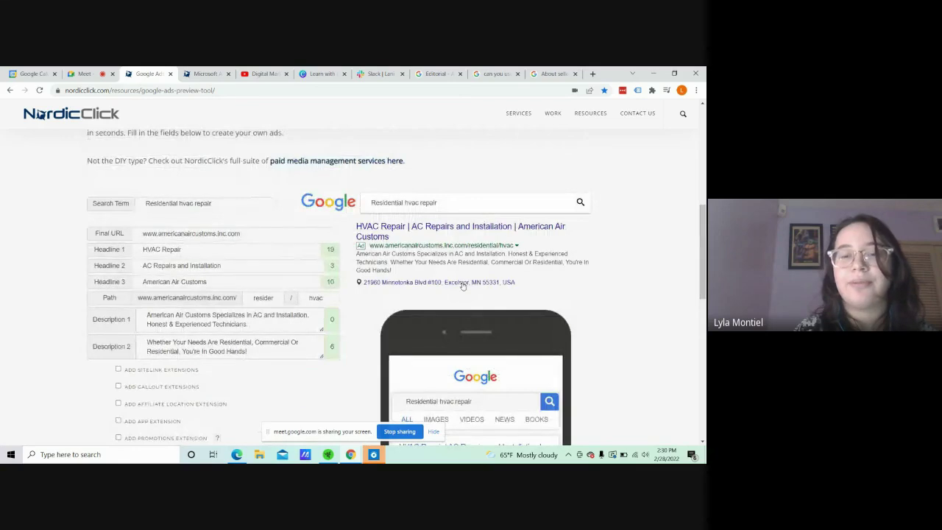
drag(702, 243, 703, 337)
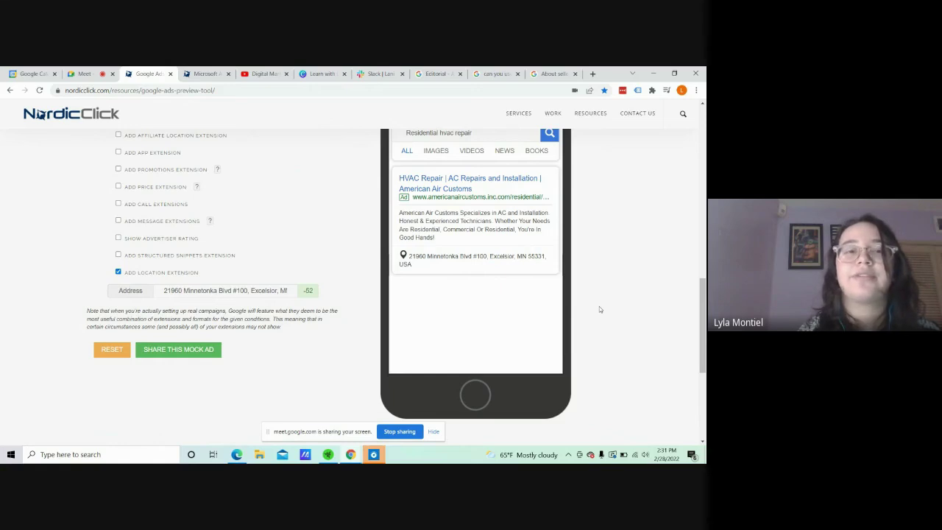
drag(703, 323, 703, 260)
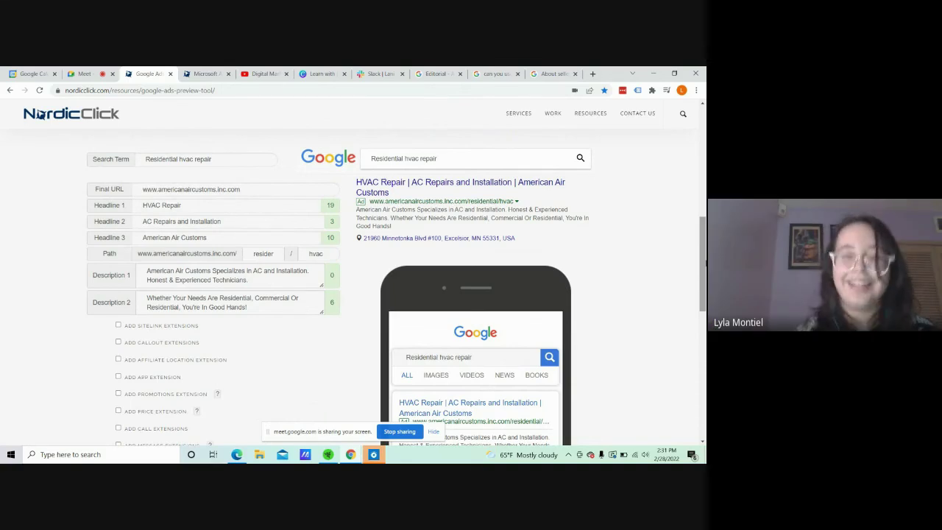
scroll(39, 114, down, 3)
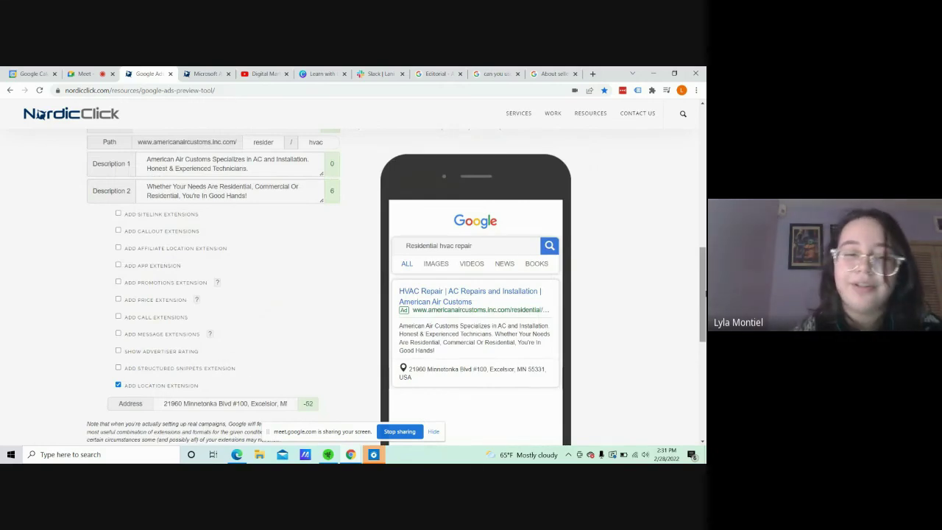
click(131, 456)
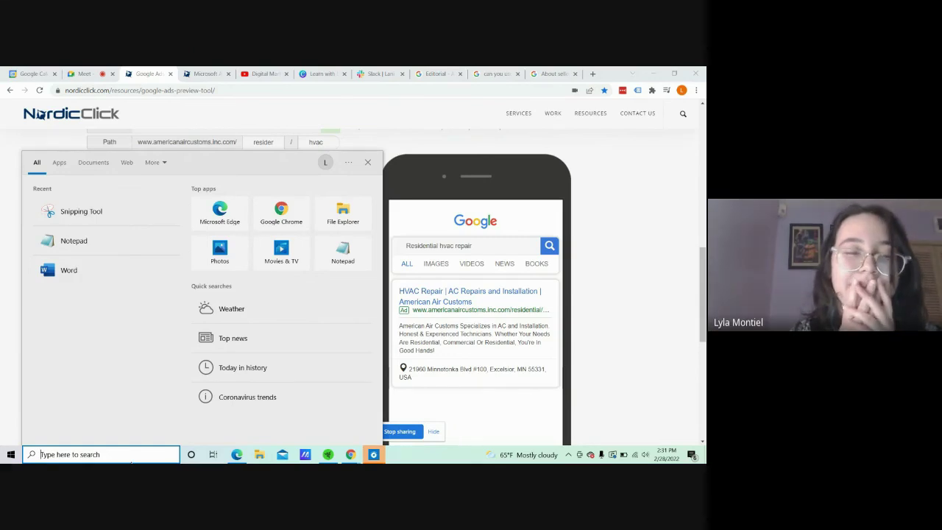
Step: Launch Snipping Tool via 'sn' and capture a rectangular snip of the phone ad preview
text(sn)
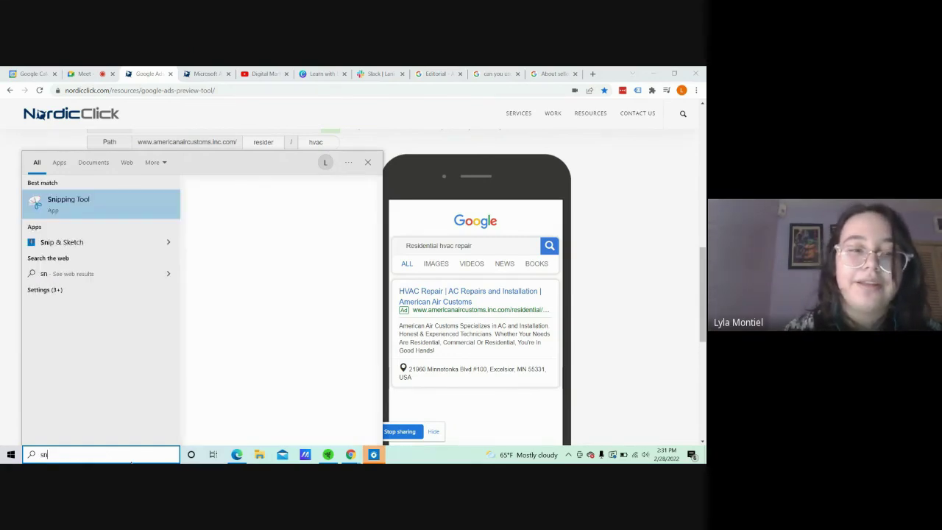
click(129, 212)
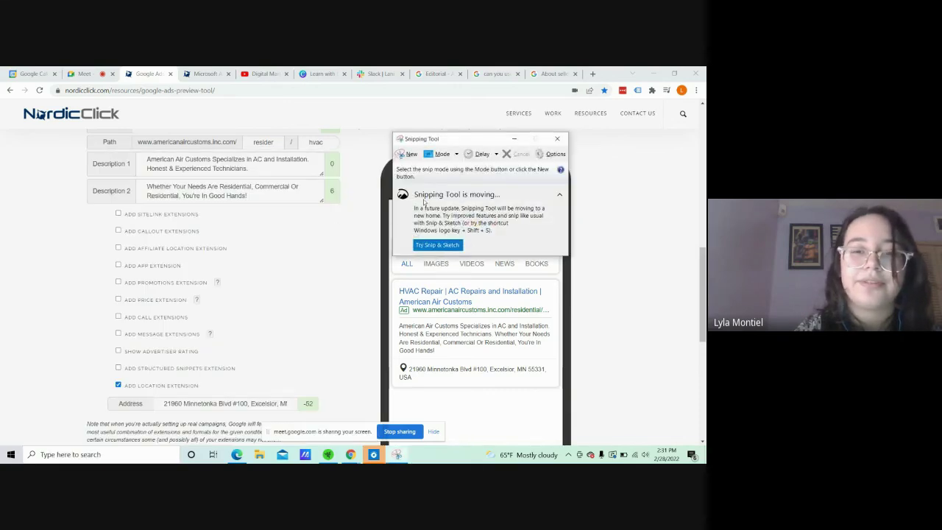
click(442, 154)
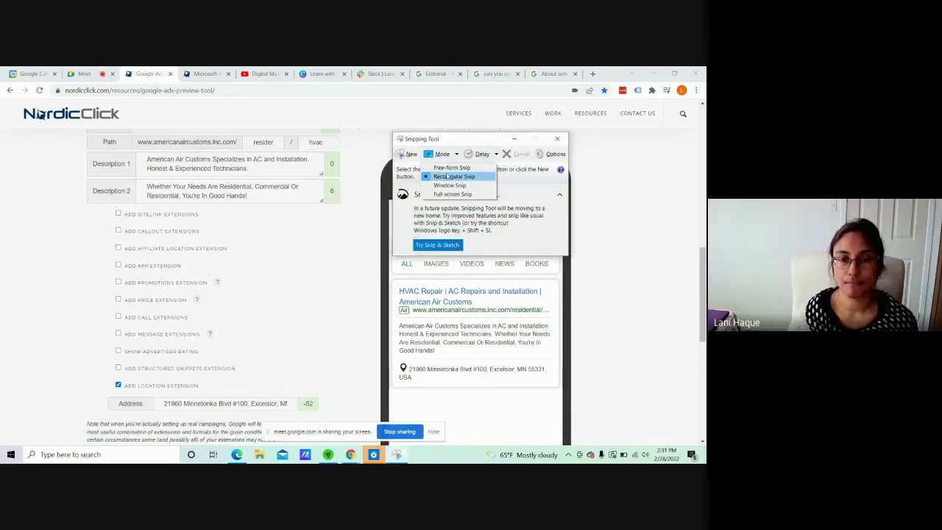
click(448, 181)
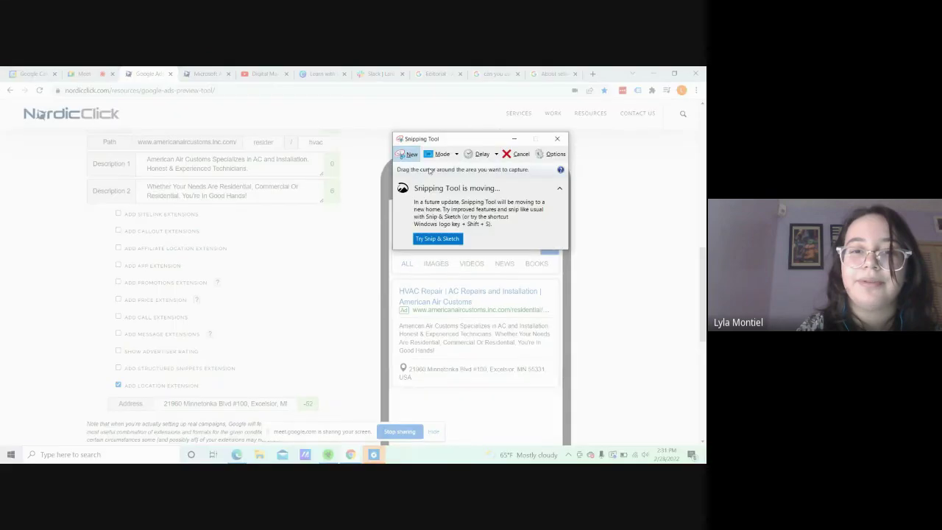
key(Escape)
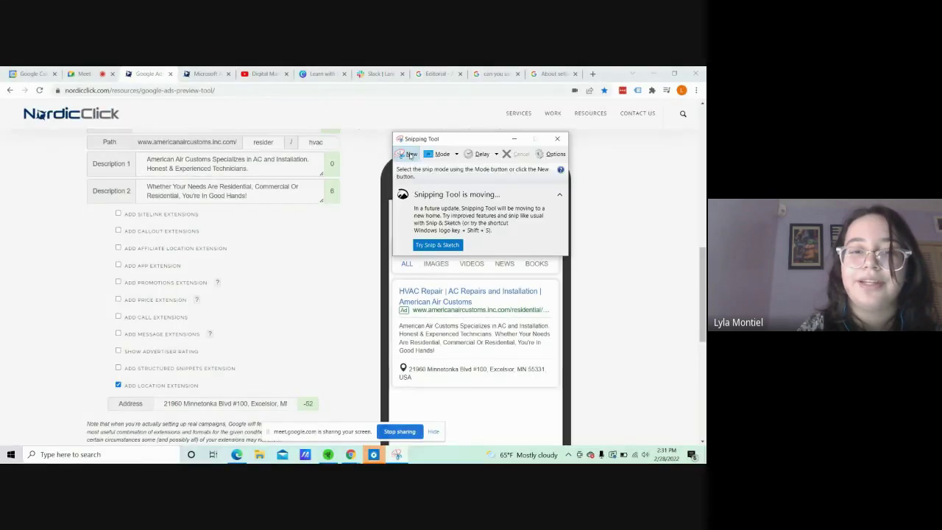
click(407, 154)
drag(378, 175, 561, 399)
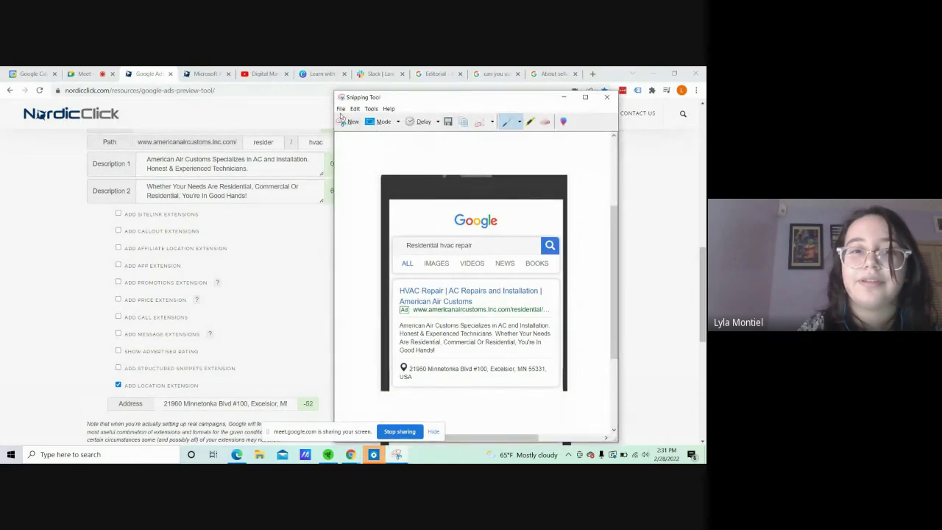
Step: Start File > Save As for the snip, cancel it, and close the Snipping Tool window
click(341, 111)
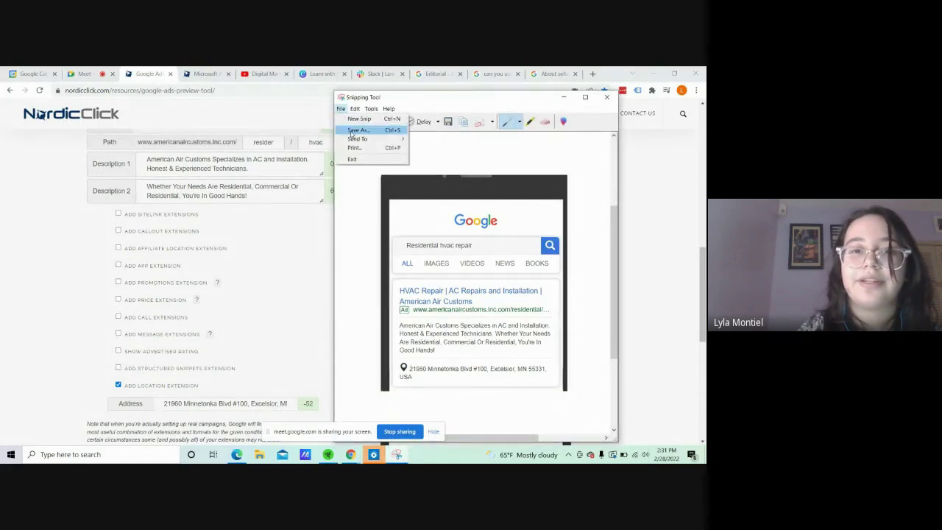
click(351, 133)
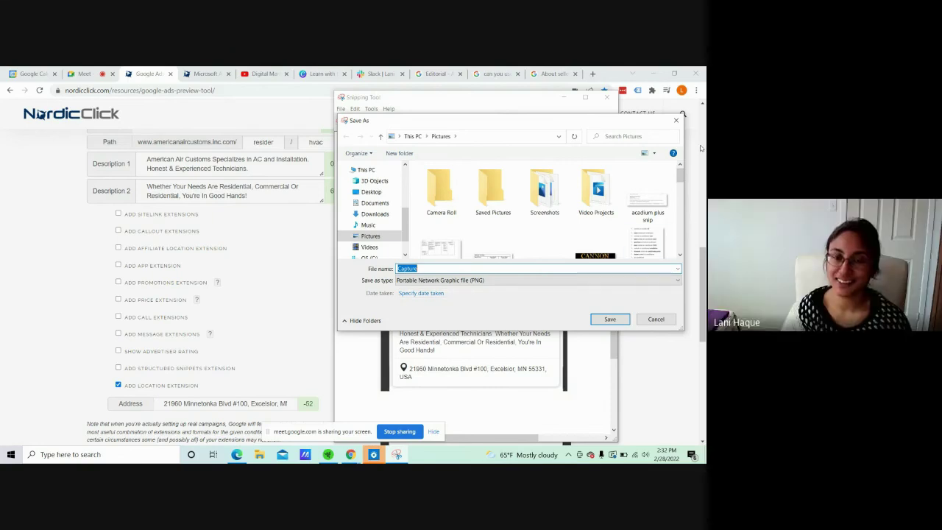
click(676, 120)
click(608, 97)
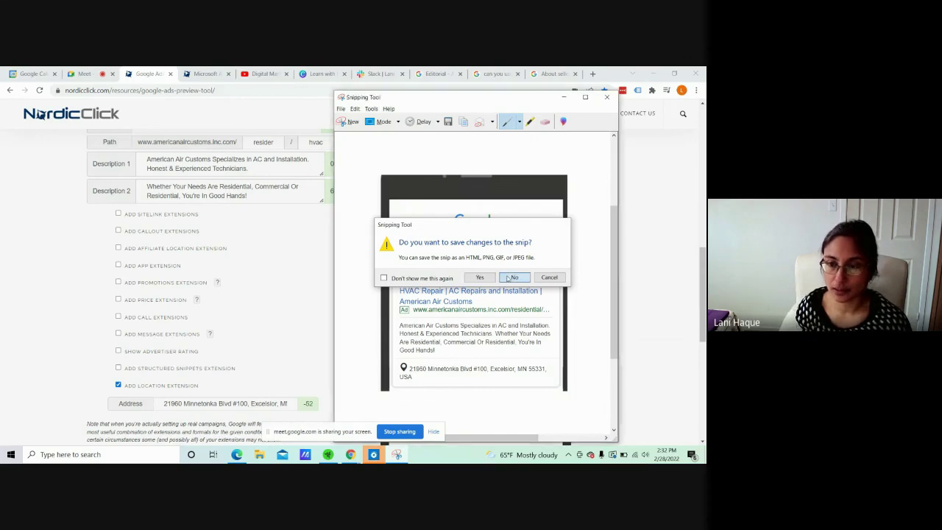
Step: Discard the snip without saving and switch back to the Google Meet call tab
click(514, 276)
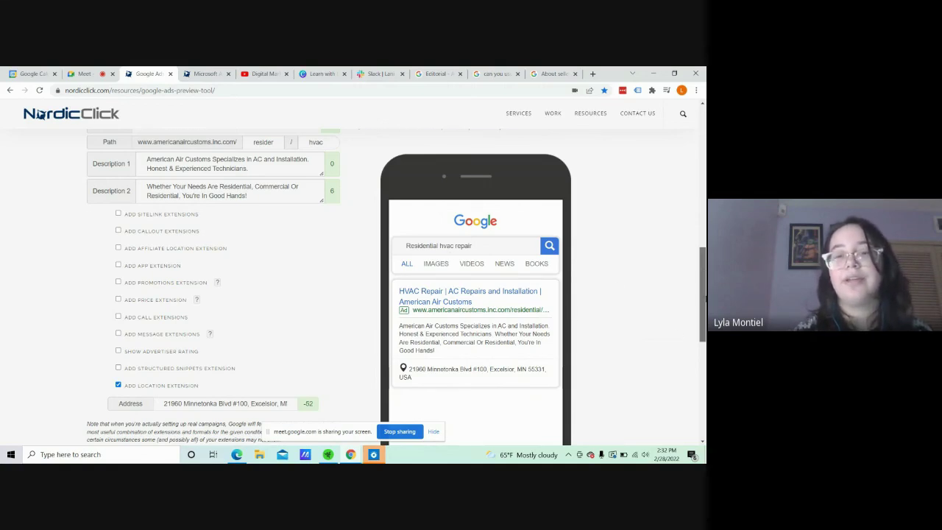
mouse_move(704, 298)
mouse_down()
mouse_move(704, 224)
mouse_move(704, 283)
mouse_up()
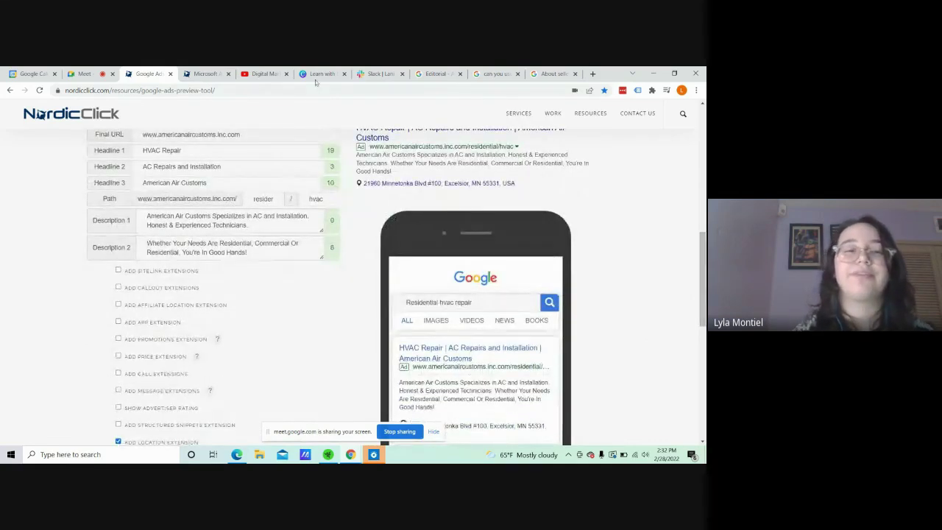
click(84, 73)
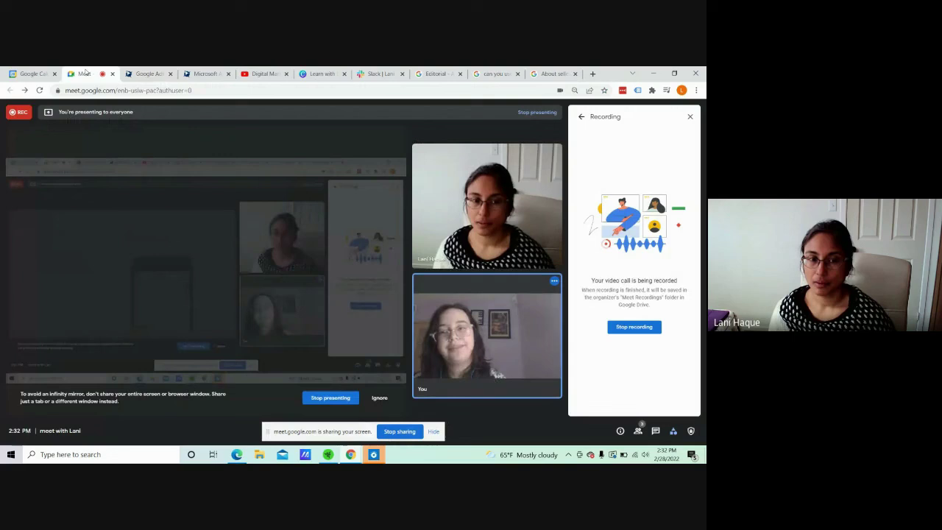